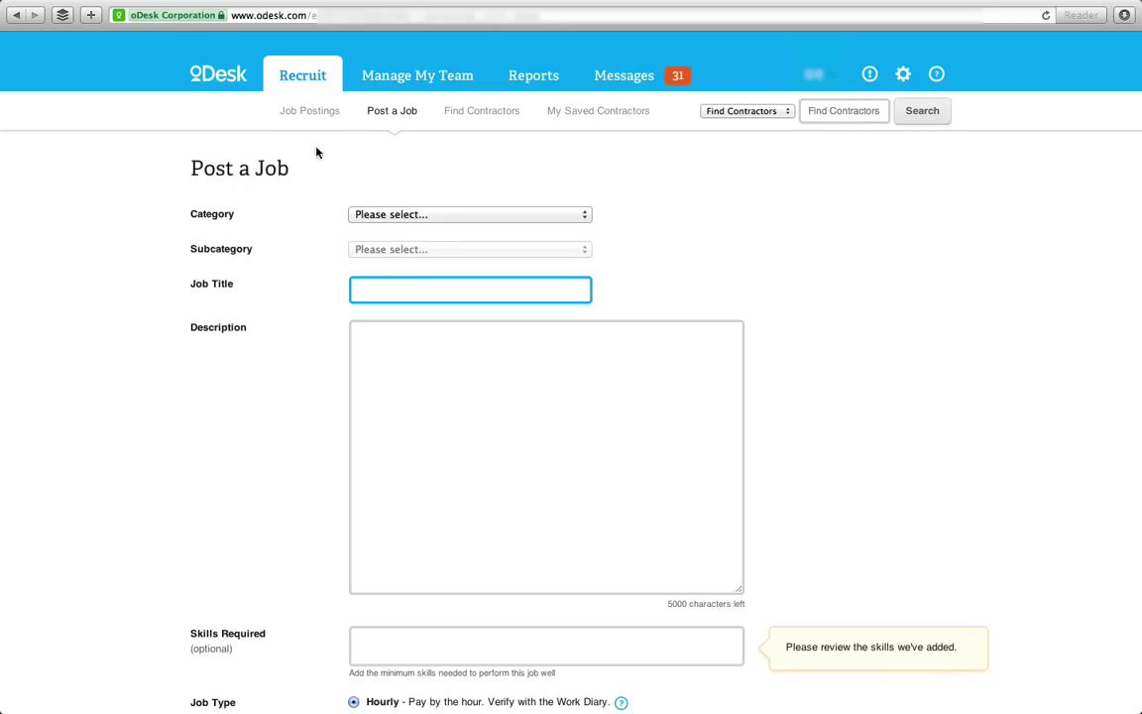
- Set the job's category to Software Development and its subcategory to Game Development
{"action": "left_click", "coordinate": [504, 214]}
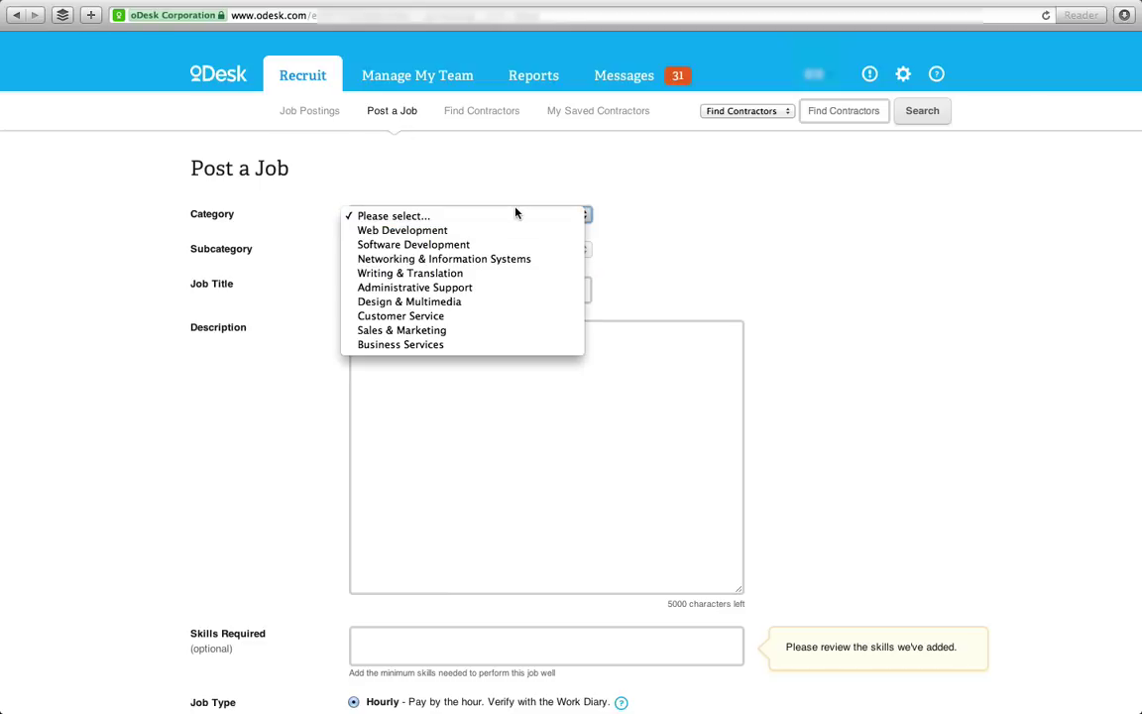
{"action": "left_click", "coordinate": [429, 245]}
{"action": "left_click", "coordinate": [429, 251]}
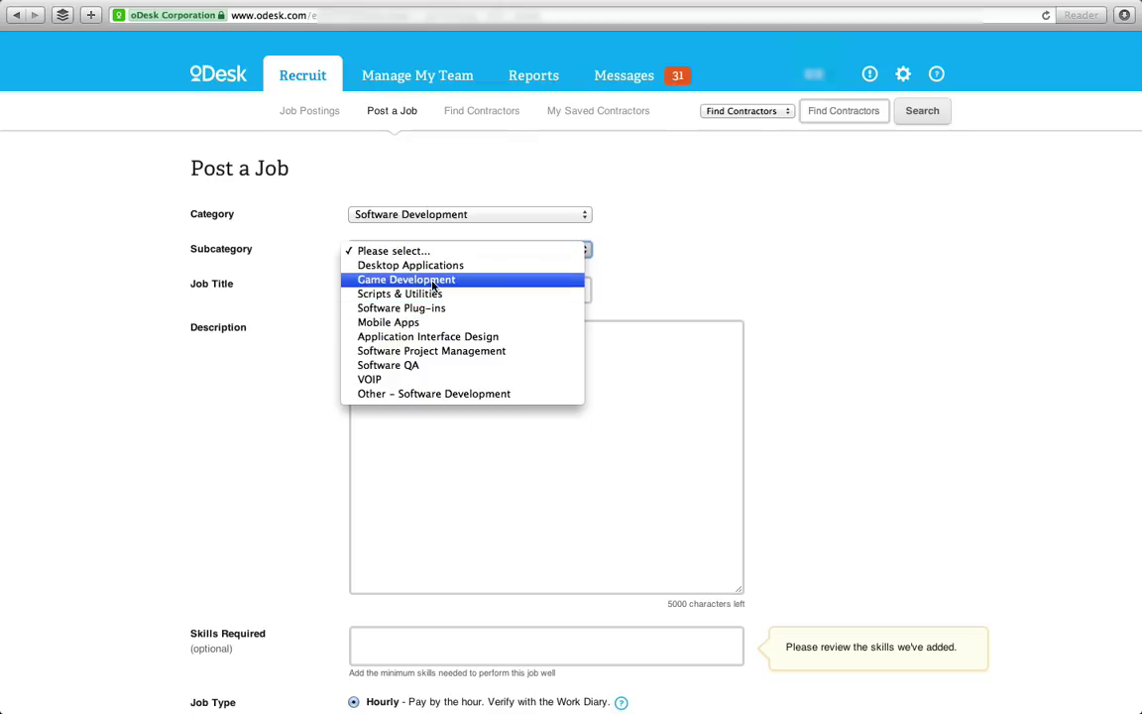
{"action": "left_click", "coordinate": [432, 282]}
- Enter the job title "Looking for a developer and graphic designer team for an iPhone game"
{"action": "left_click", "coordinate": [414, 297]}
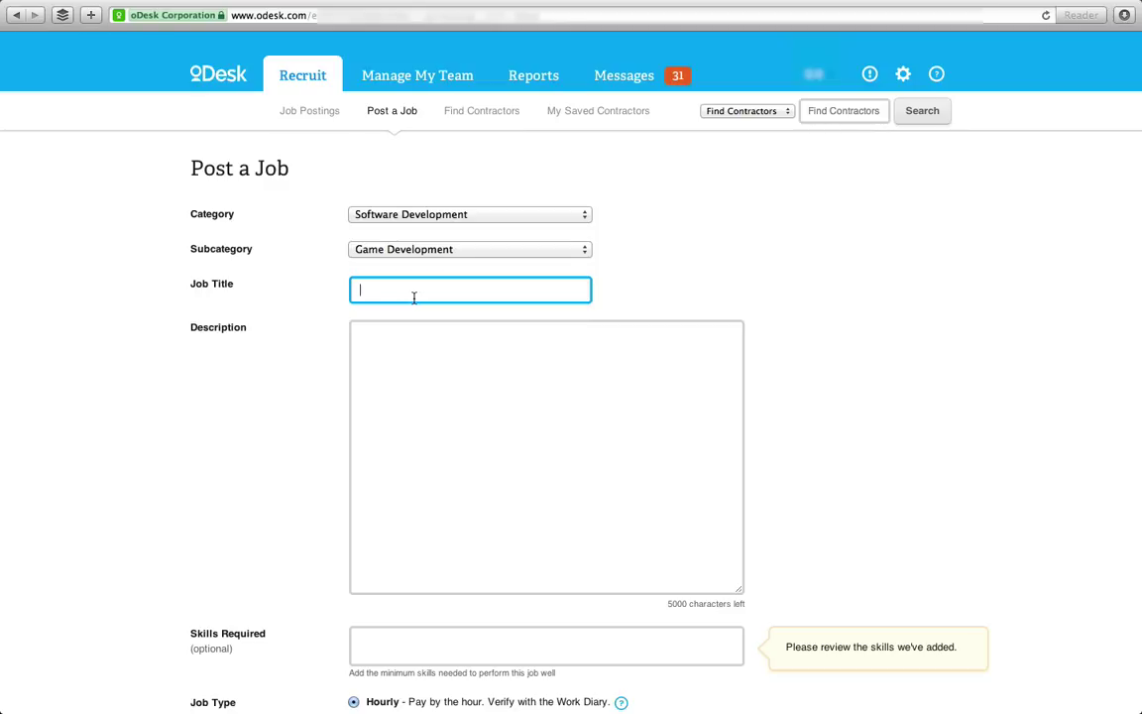
{"action": "type", "text": "Looking for a developer and graphic designer r"}
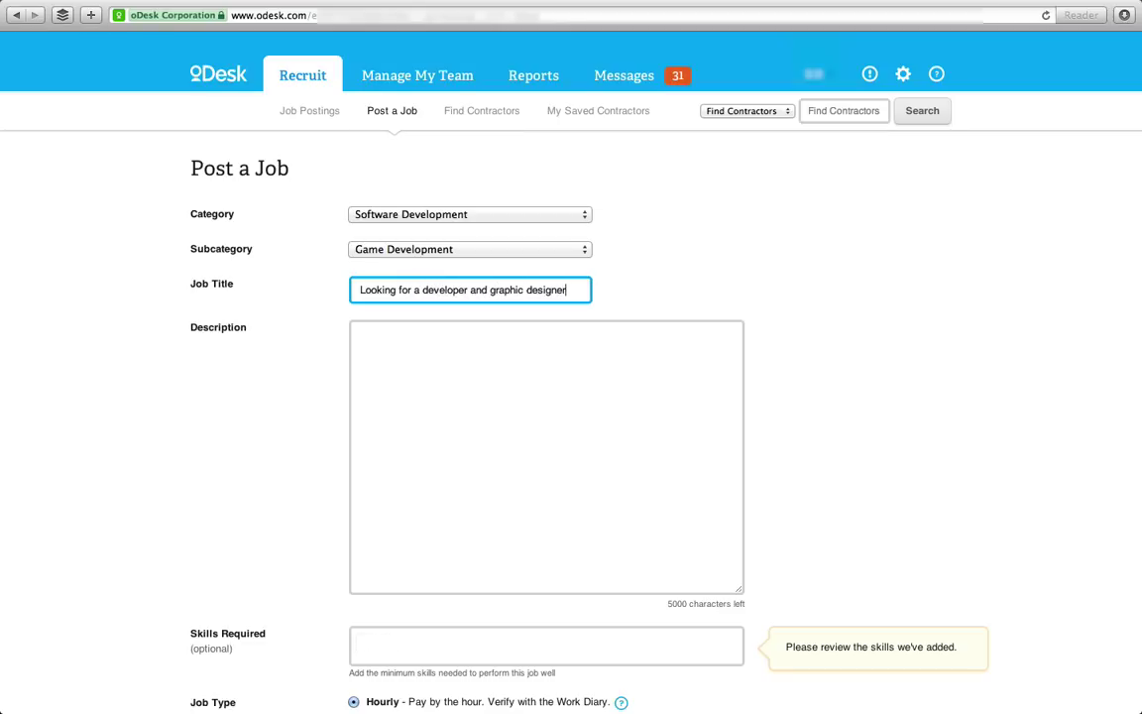
{"action": "key", "text": "BackSpace"}
{"action": "type", "text": "tam"}
{"action": "key", "text": "BackSpace"}
{"action": "key", "text": "BackSpace"}
{"action": "type", "text": "eam for an iPhone game"}
- Paste the prepared text about the Temple Run and Doodle Jump style game as the job description
{"action": "left_click", "coordinate": [358, 334]}
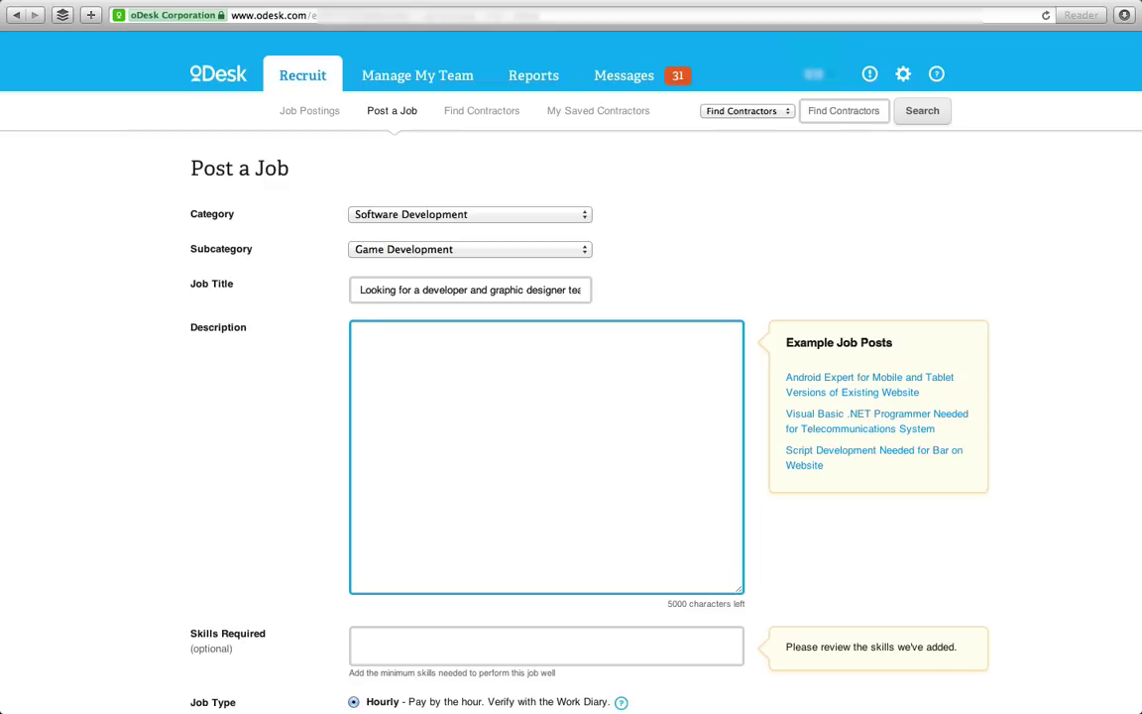
{"action": "key", "text": "super+v"}
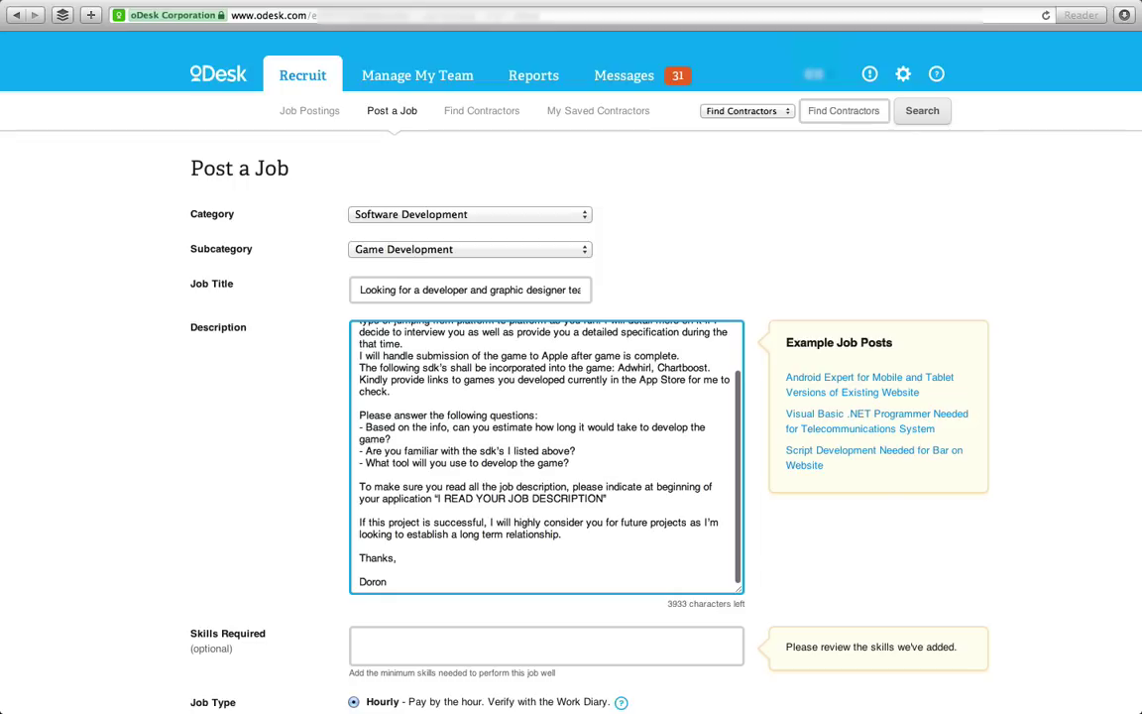
{"action": "scroll", "coordinate": [475, 349], "scroll_direction": "up", "scroll_amount": 2}
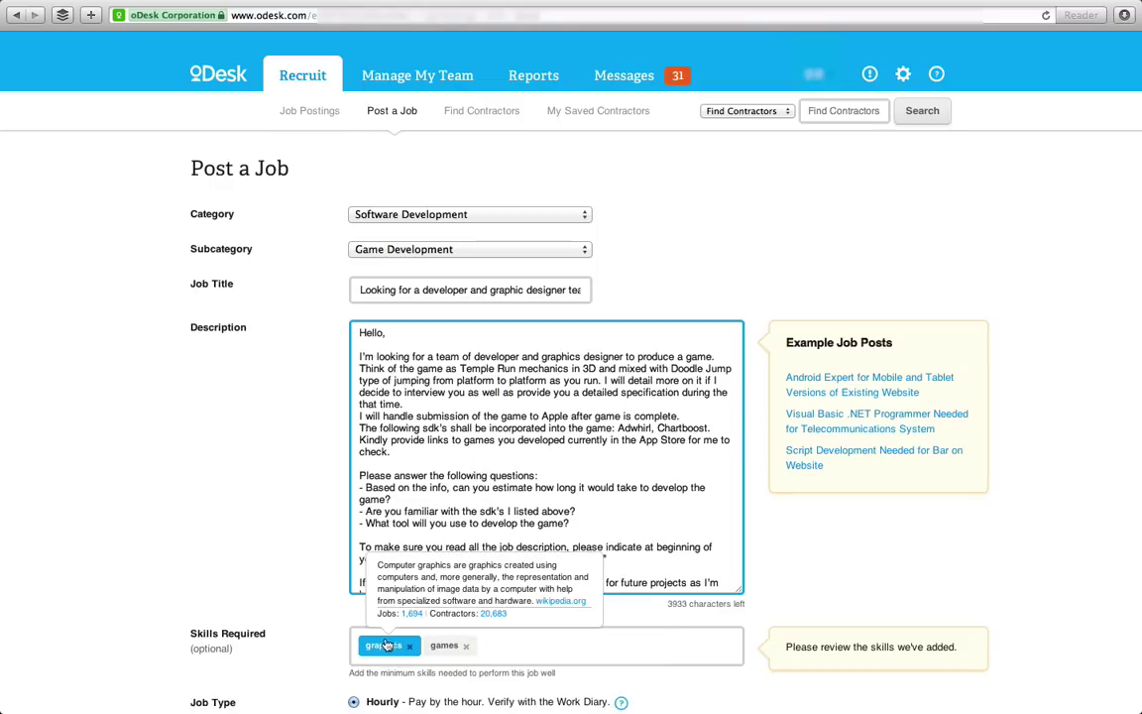
{"action": "key", "text": "ctrl+a"}
{"action": "key", "text": "BackSpace"}
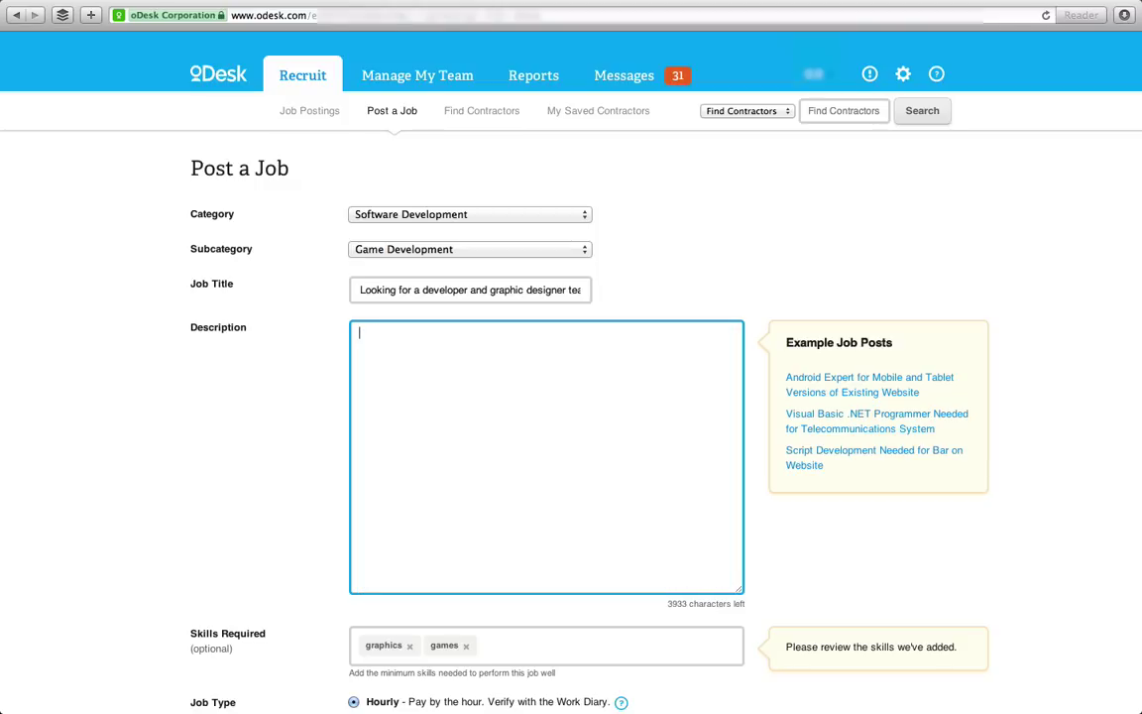
{"action": "key", "text": "ctrl+v"}
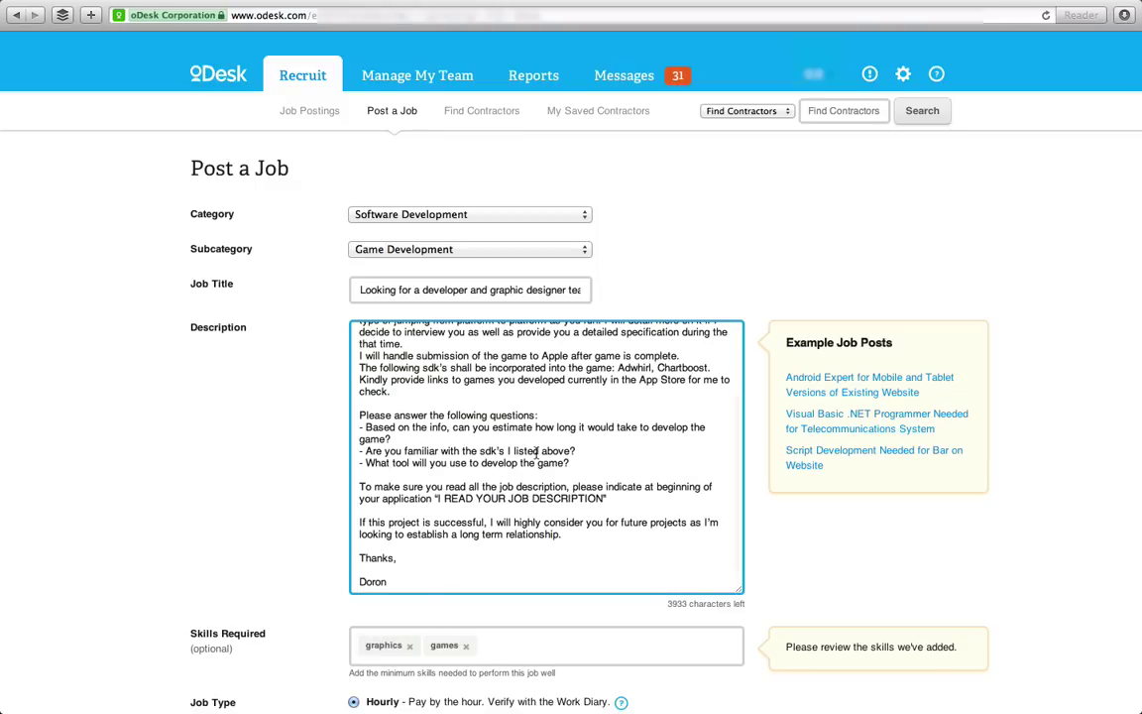
- Add iphone-development to the required skills
{"action": "scroll", "coordinate": [536, 451], "scroll_direction": "down", "scroll_amount": 2}
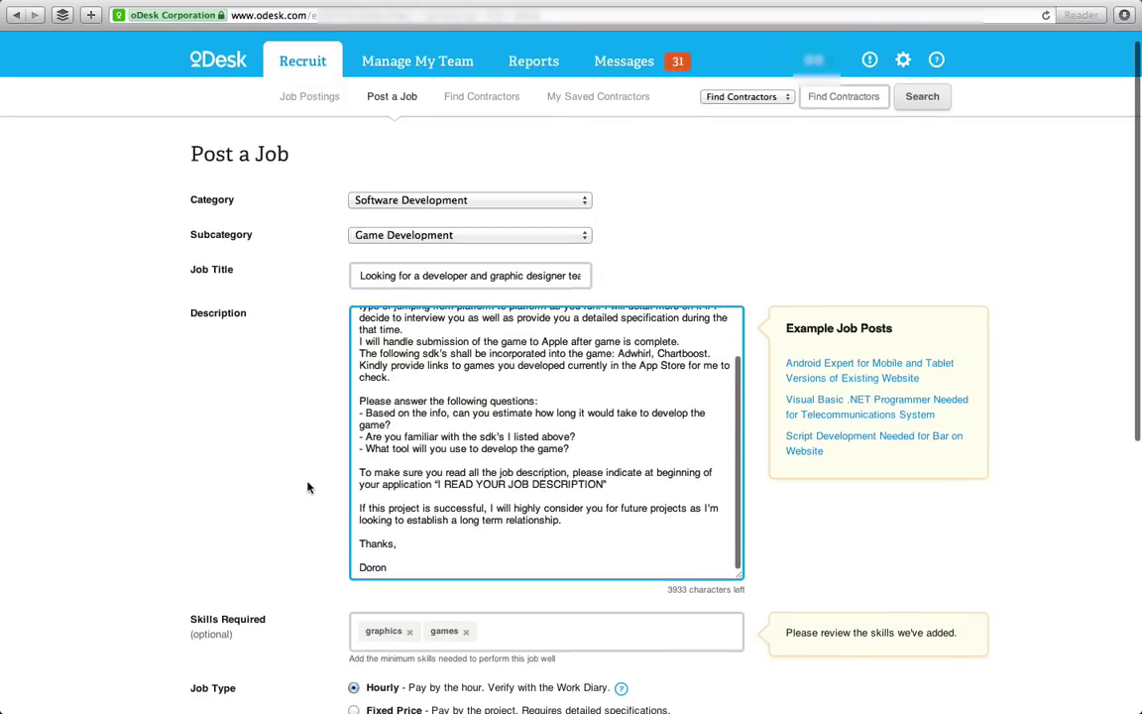
{"action": "scroll", "coordinate": [308, 486], "scroll_direction": "down", "scroll_amount": 3}
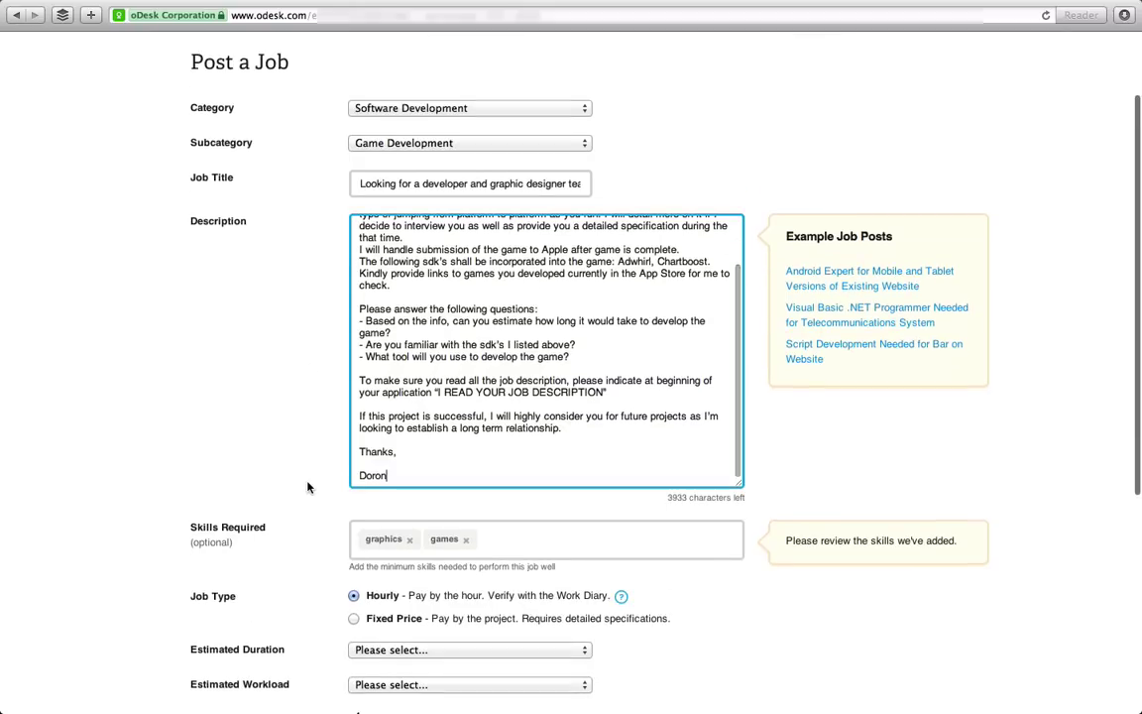
{"action": "left_click", "coordinate": [520, 540]}
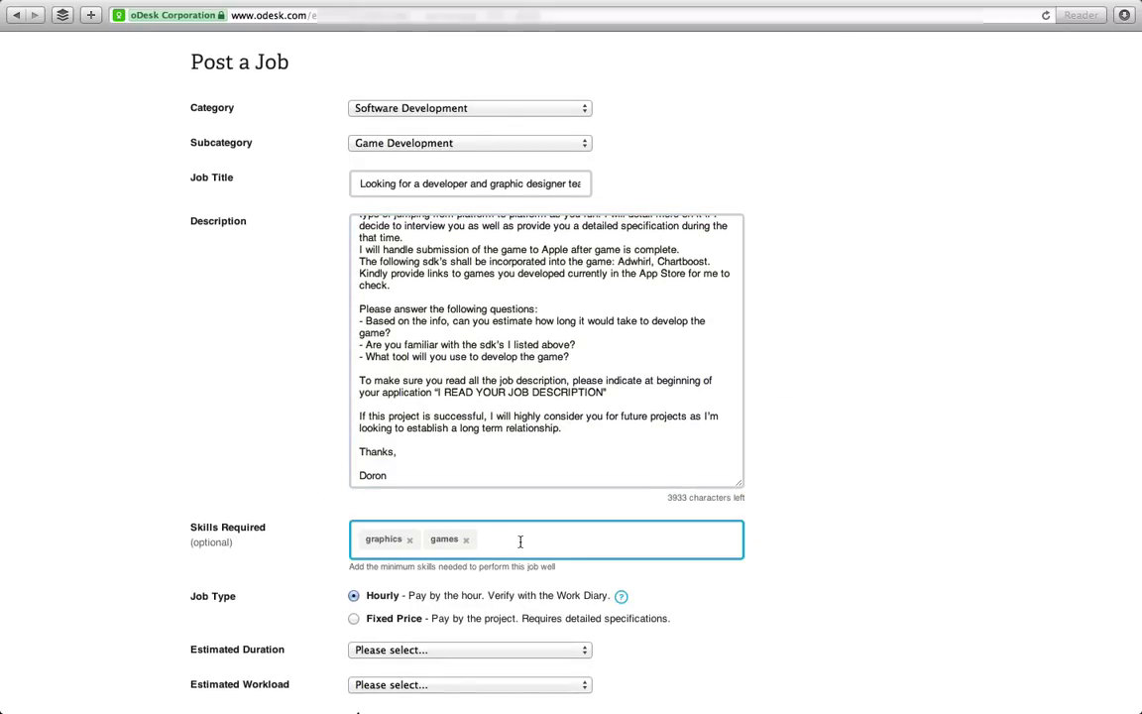
{"action": "type", "text": "iphone"}
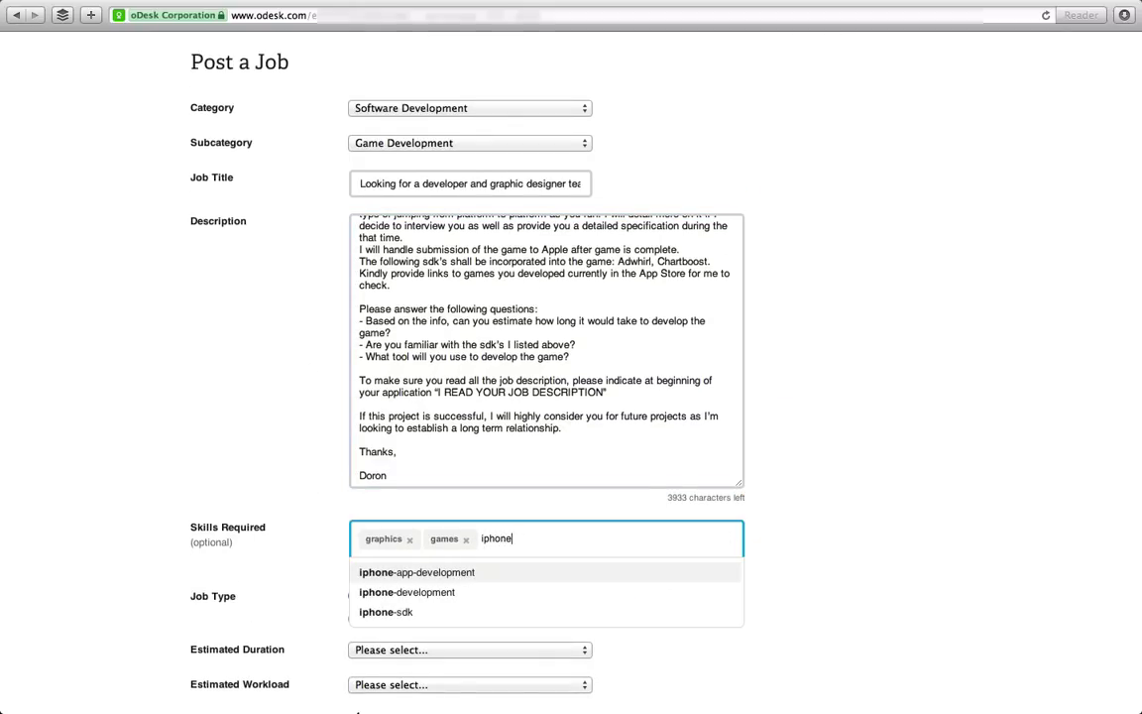
{"action": "left_click", "coordinate": [445, 594]}
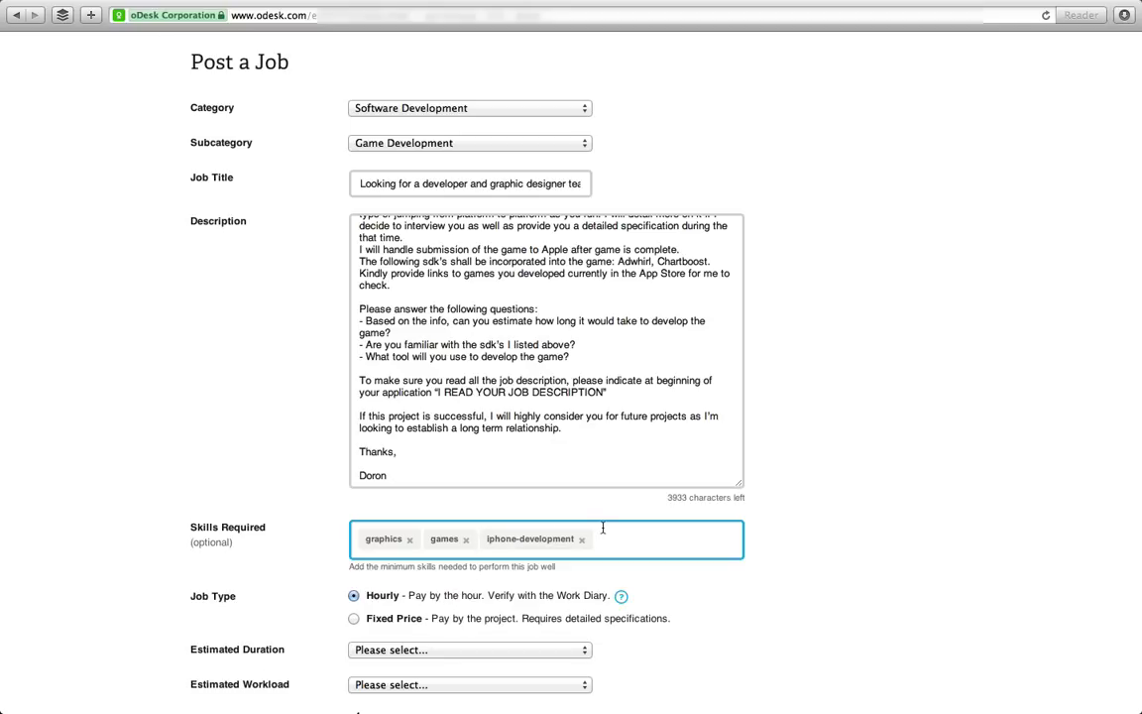
{"action": "type", "text": "androi"}
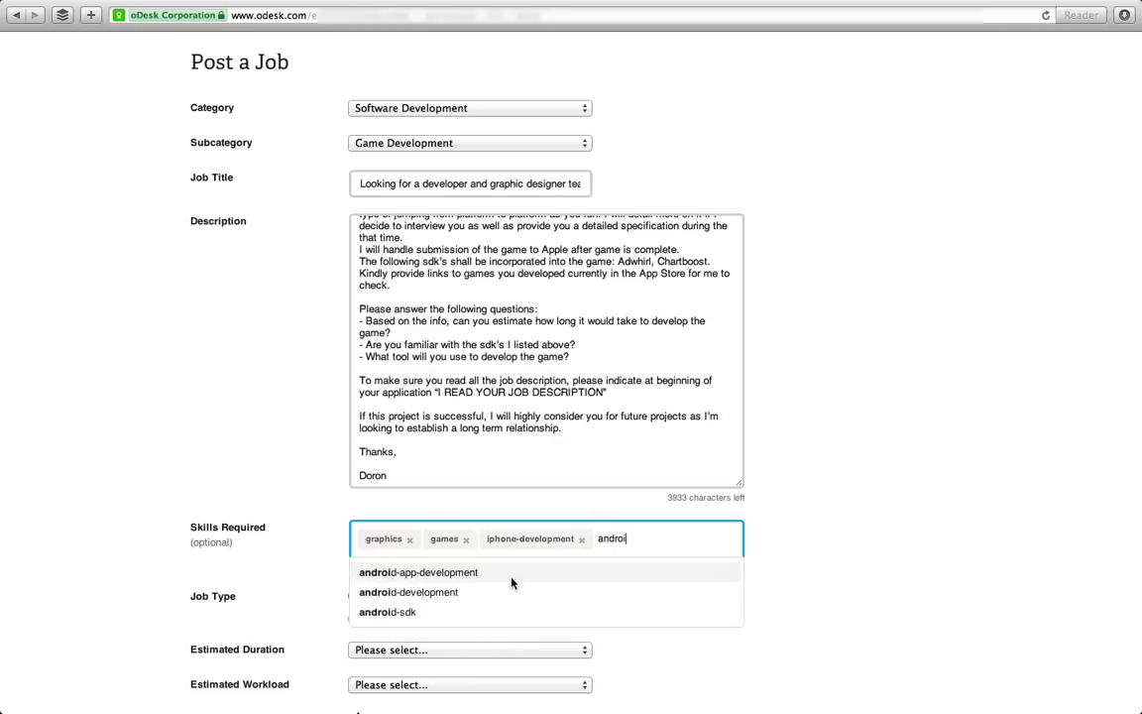
{"action": "key", "text": "BackSpace"}
{"action": "key", "text": "BackSpace"}
{"action": "key", "text": "BackSpace"}
{"action": "key", "text": "BackSpace"}
{"action": "key", "text": "BackSpace"}
{"action": "key", "text": "BackSpace"}
- Add adobe-photoshop to the required skills, using the suggested skill name
{"action": "type", "text": "photosho"}
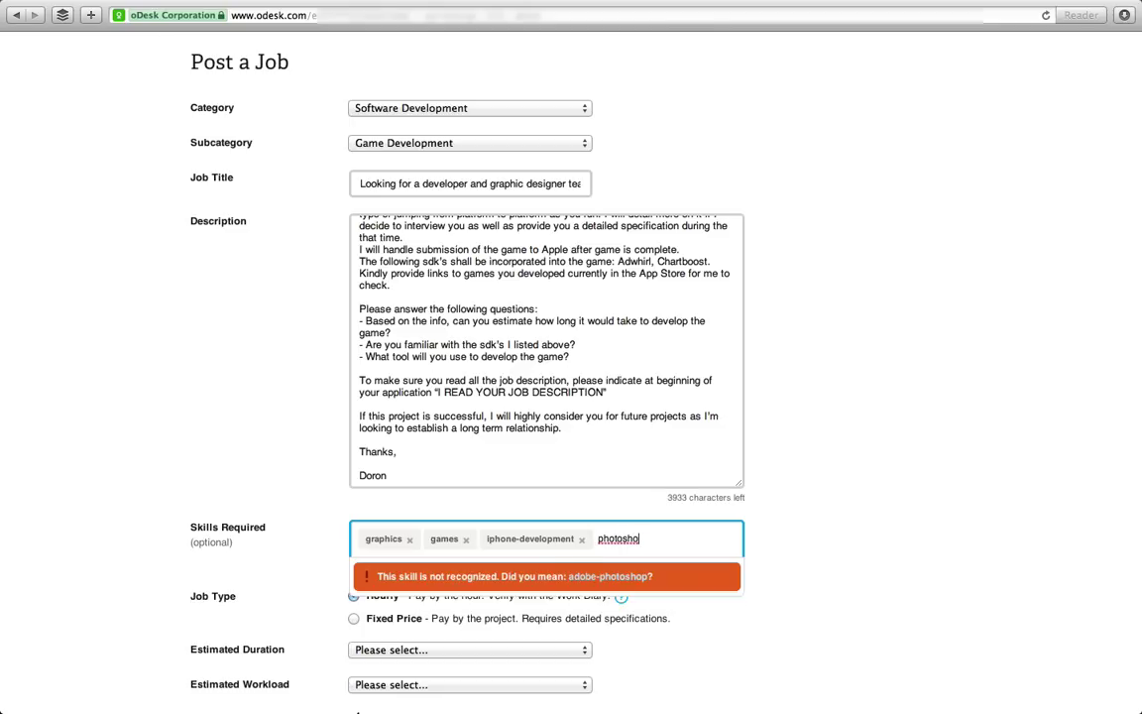
{"action": "left_click", "coordinate": [459, 575]}
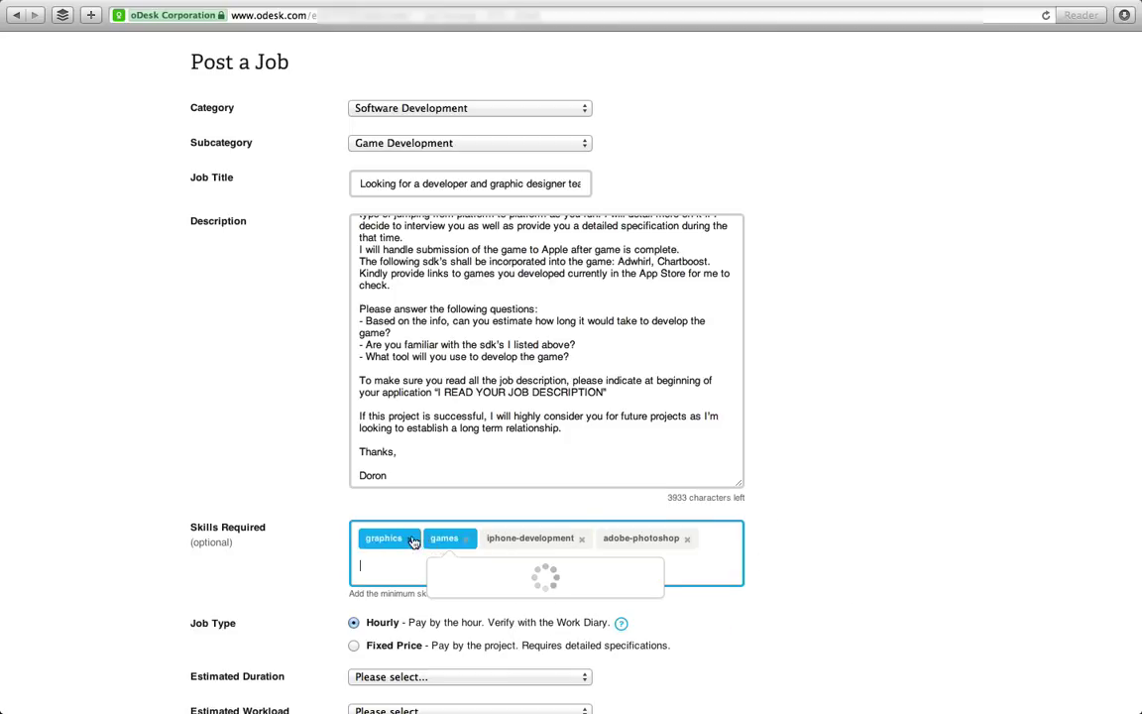
{"action": "mouse_move", "coordinate": [412, 541]}
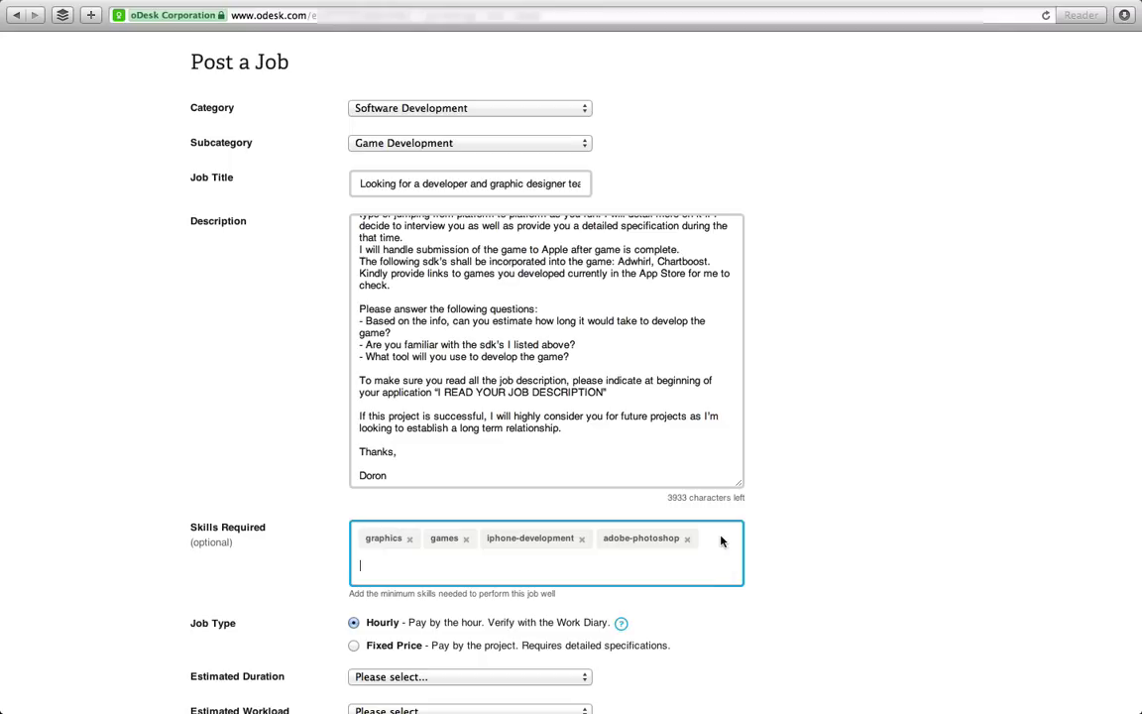
{"action": "left_click", "coordinate": [596, 531]}
{"action": "mouse_move", "coordinate": [591, 546]}
- Review the job description's submission and SDK requirements, applicant questions and closing lines
{"action": "scroll", "coordinate": [598, 320], "scroll_direction": "up", "scroll_amount": 5}
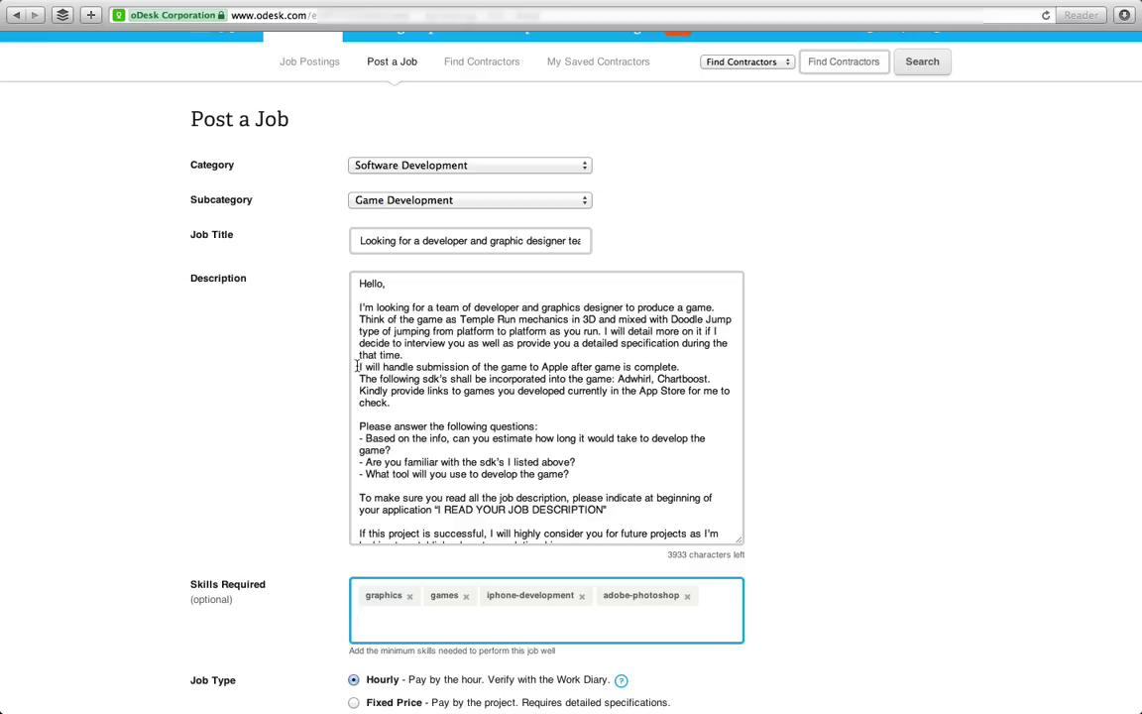
{"action": "left_click_drag", "start_coordinate": [357, 366], "coordinate": [392, 403]}
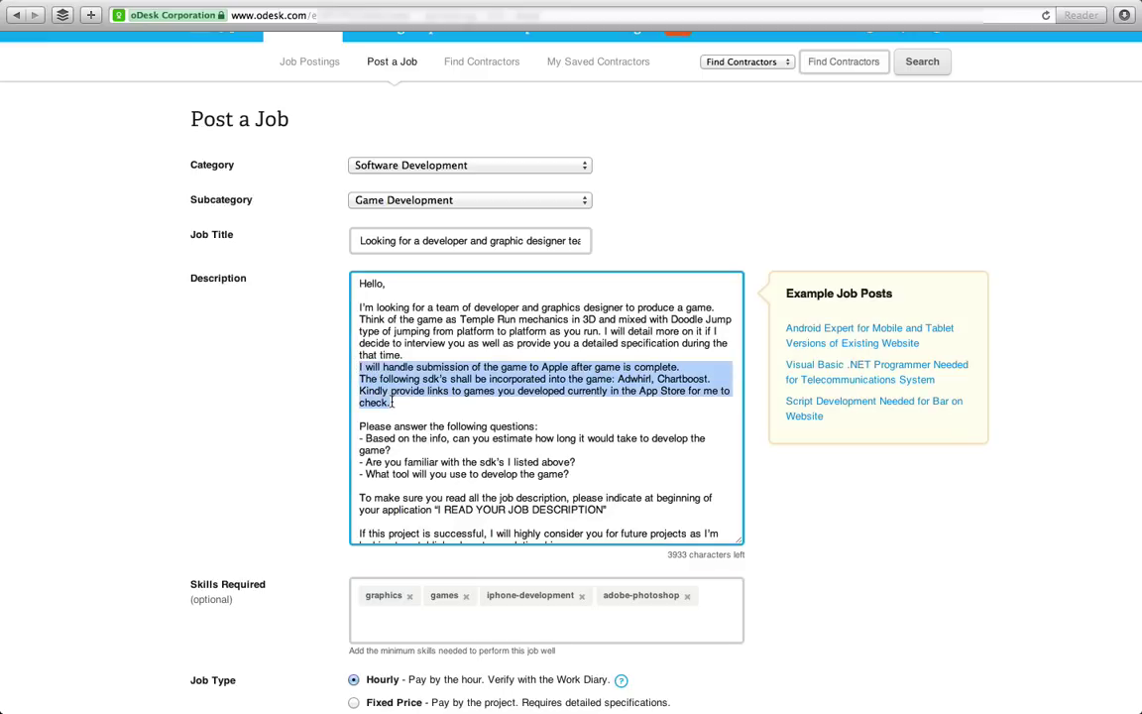
{"action": "left_click", "coordinate": [392, 402]}
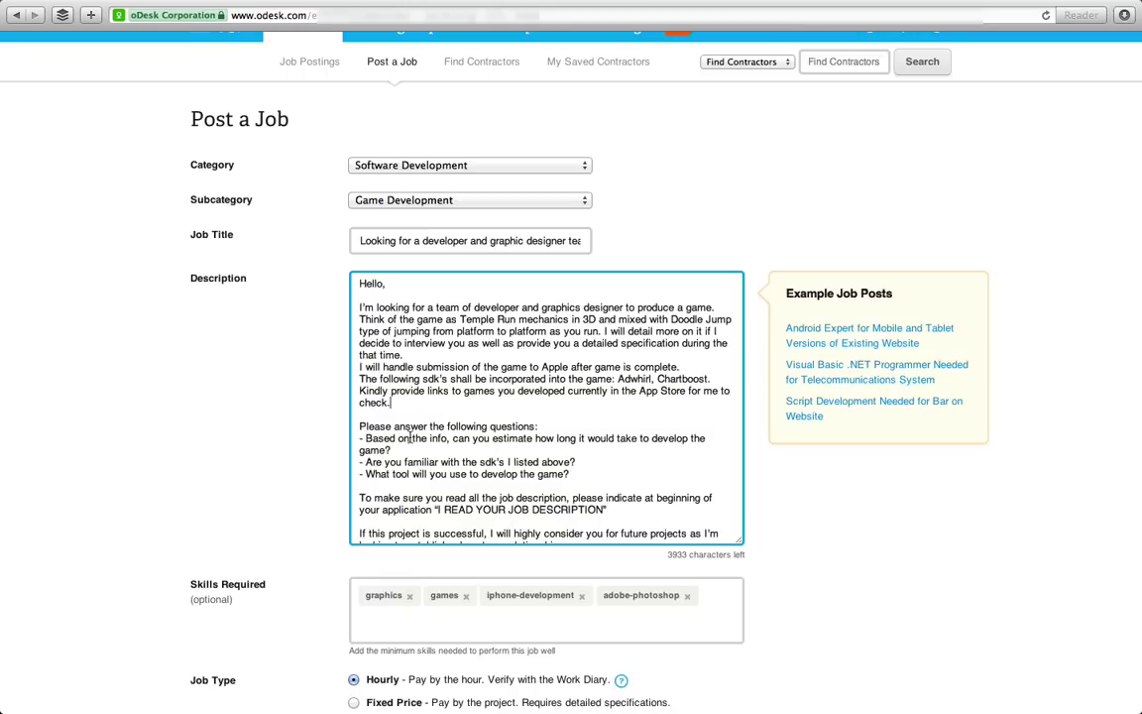
{"action": "scroll", "coordinate": [408, 438], "scroll_direction": "down", "scroll_amount": 3}
{"action": "scroll", "coordinate": [408, 438], "scroll_direction": "down", "scroll_amount": 1}
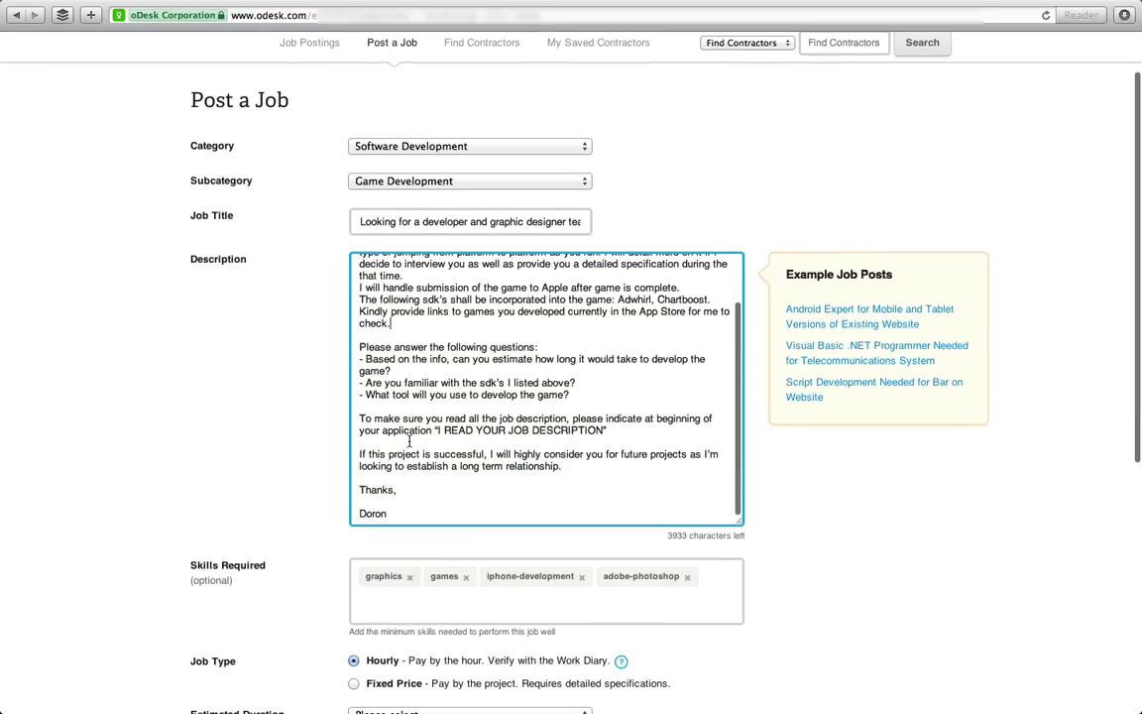
{"action": "scroll", "coordinate": [409, 440], "scroll_direction": "down", "scroll_amount": 2}
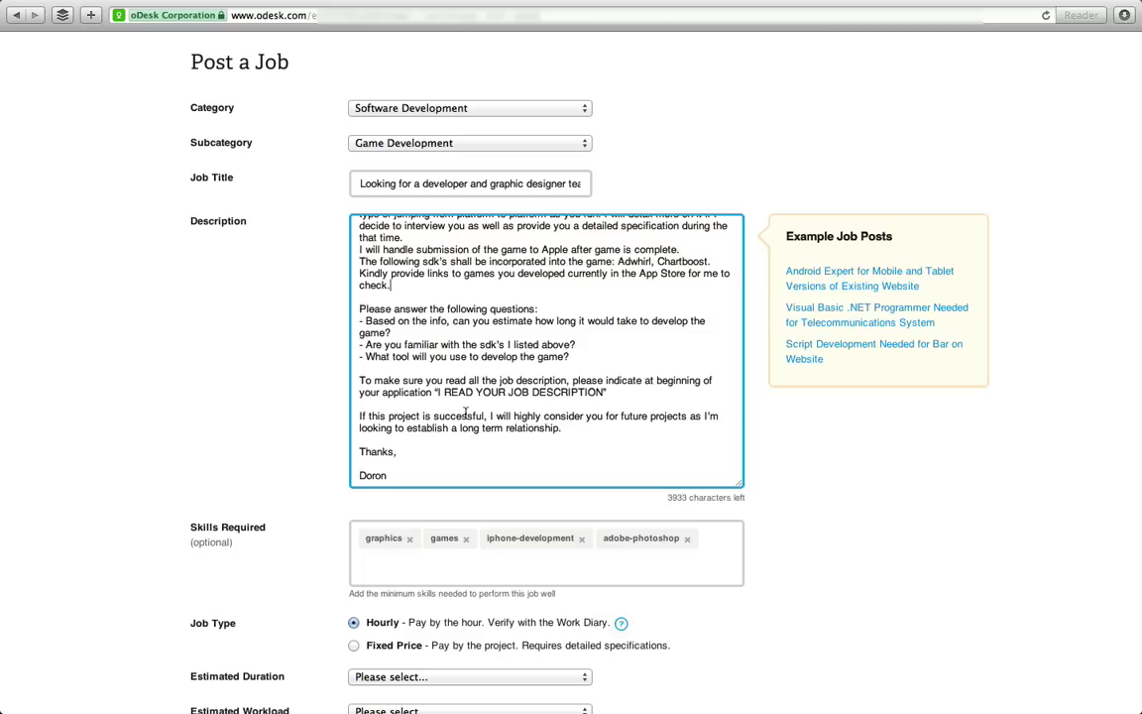
- Make the job type Fixed Price and set the budget to $250
{"action": "scroll", "coordinate": [103, 475], "scroll_direction": "down", "scroll_amount": 2}
{"action": "scroll", "coordinate": [103, 475], "scroll_direction": "down", "scroll_amount": 5}
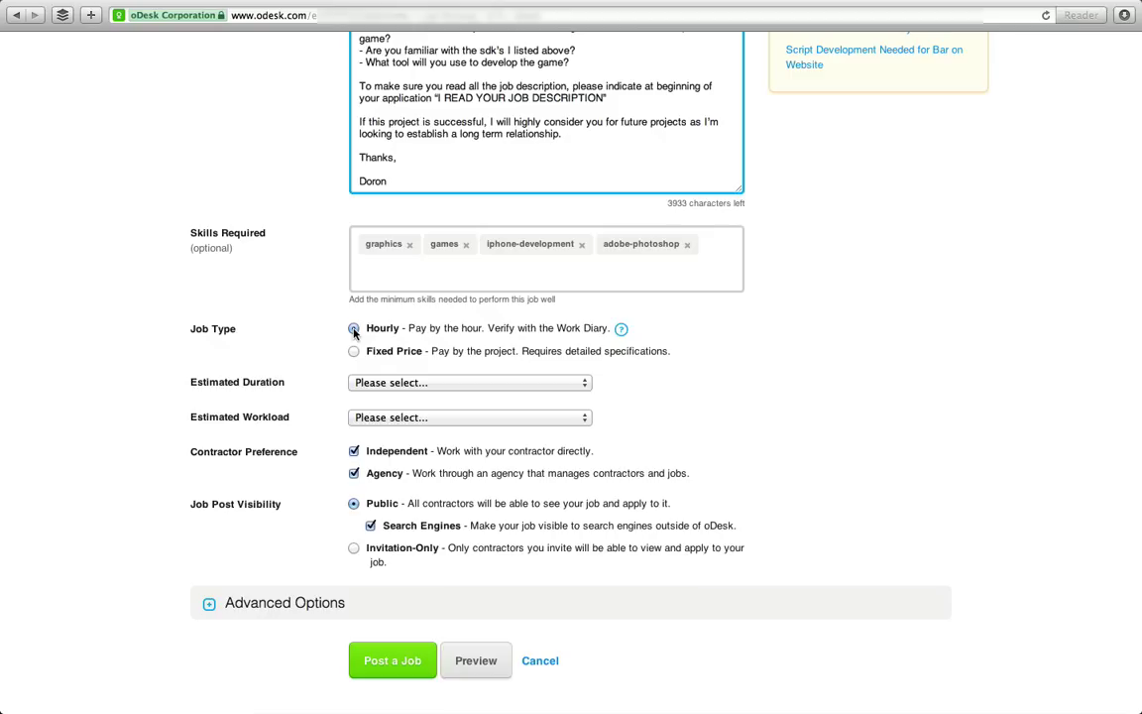
{"action": "left_click", "coordinate": [354, 330]}
{"action": "left_click", "coordinate": [354, 353]}
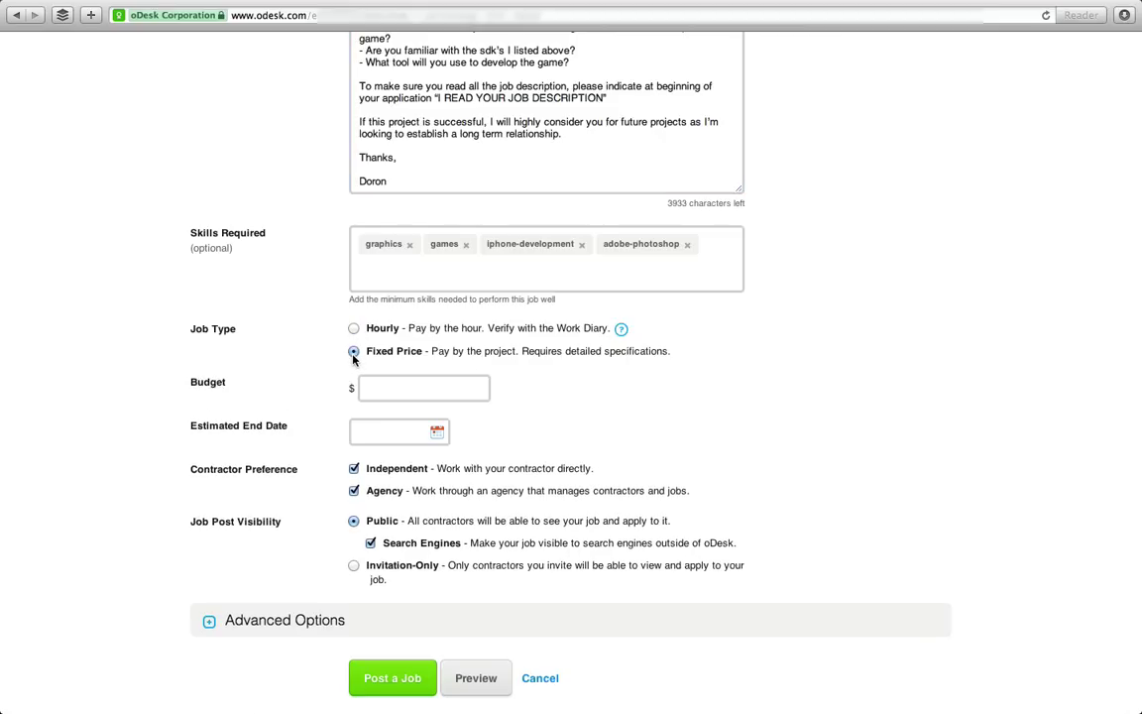
{"action": "left_click", "coordinate": [458, 388]}
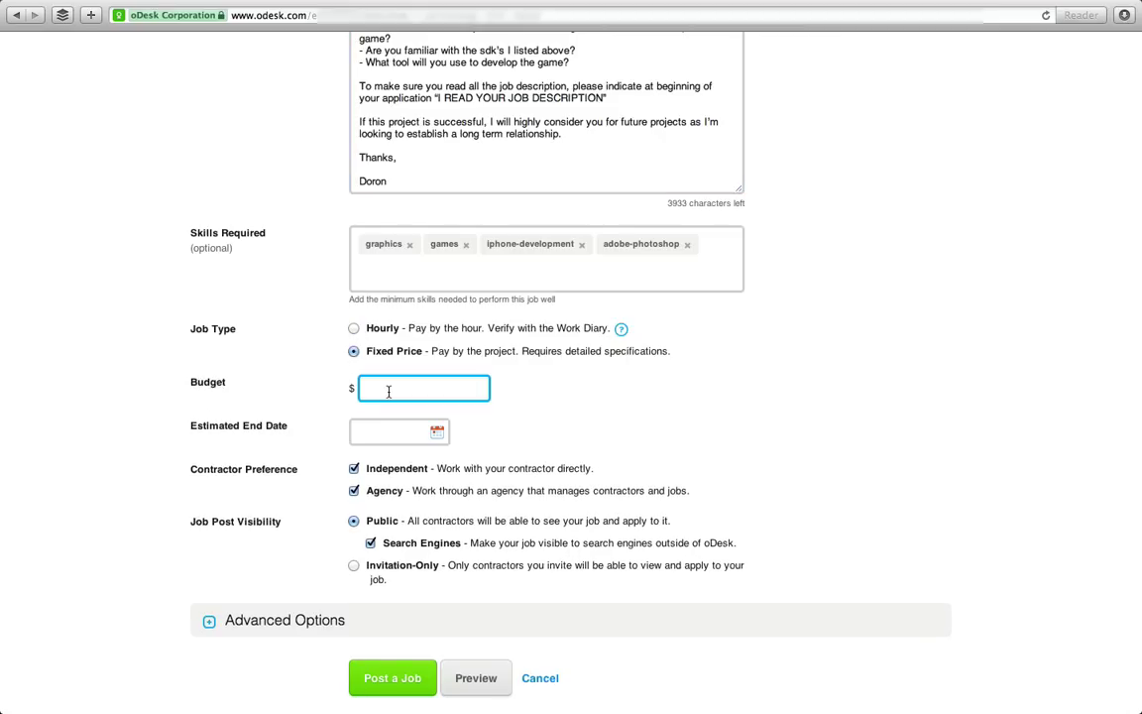
{"action": "type", "text": "250"}
{"action": "key", "text": "Tab"}
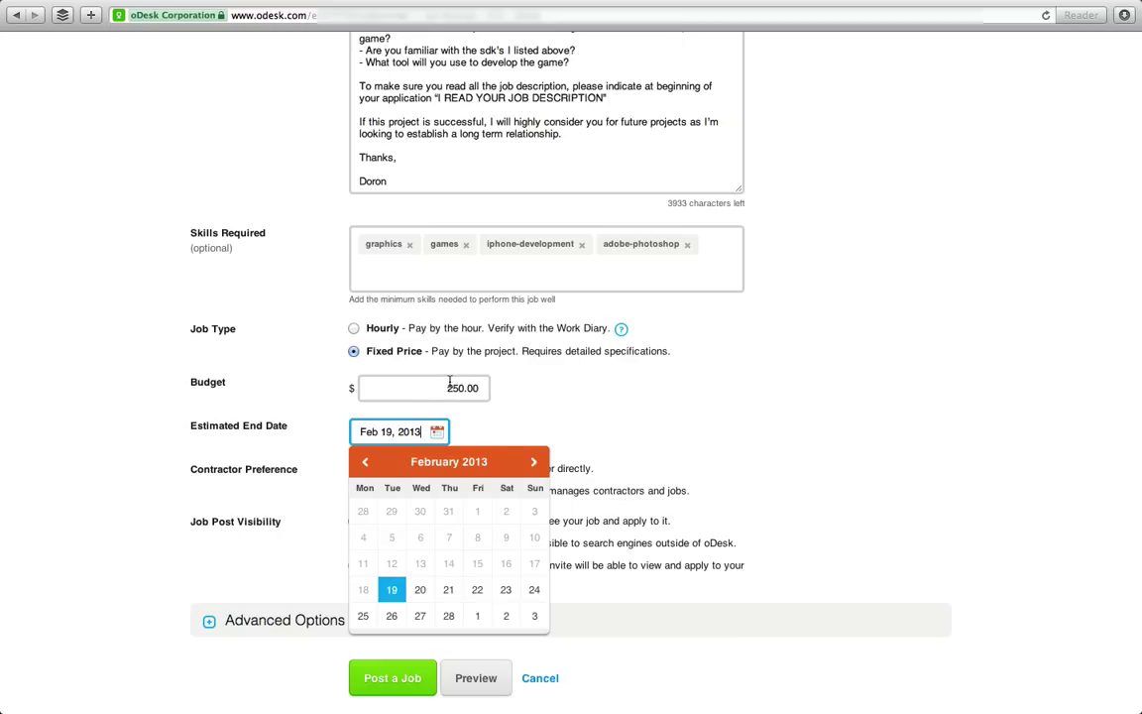
{"action": "left_click", "coordinate": [442, 388]}
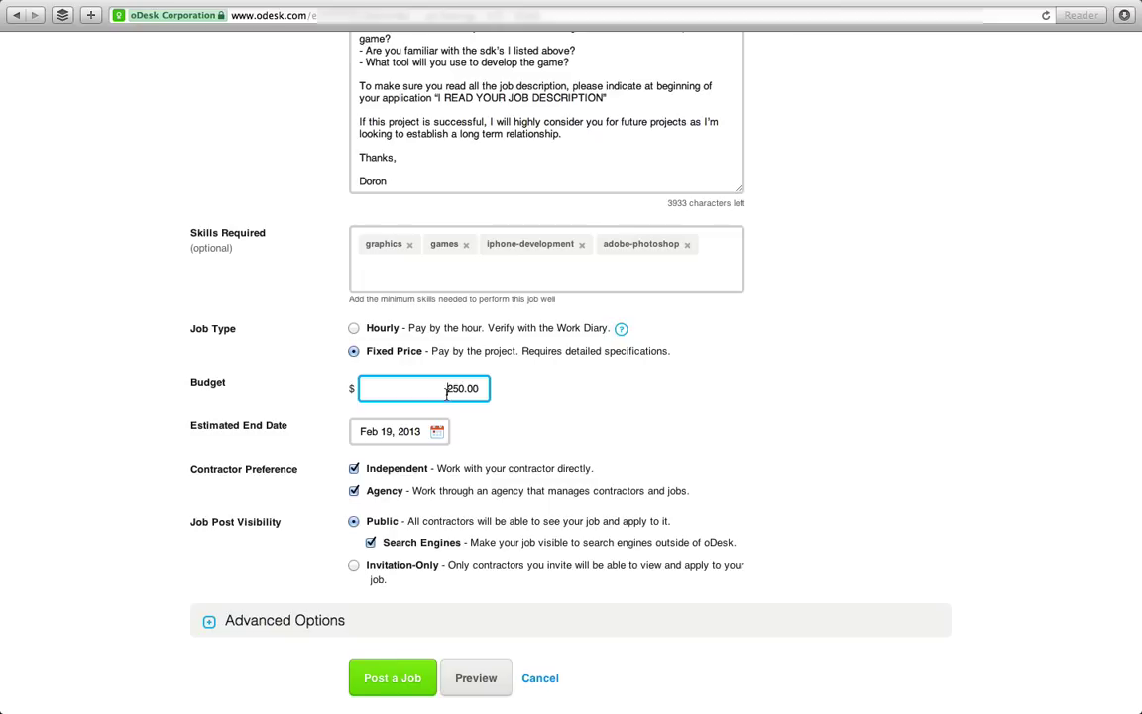
{"action": "double_click", "coordinate": [446, 388]}
{"action": "left_click", "coordinate": [444, 389]}
{"action": "left_click_drag", "start_coordinate": [444, 389], "coordinate": [476, 387]}
- Set the estimated end date to Apr 28, 2013
{"action": "left_click", "coordinate": [438, 432]}
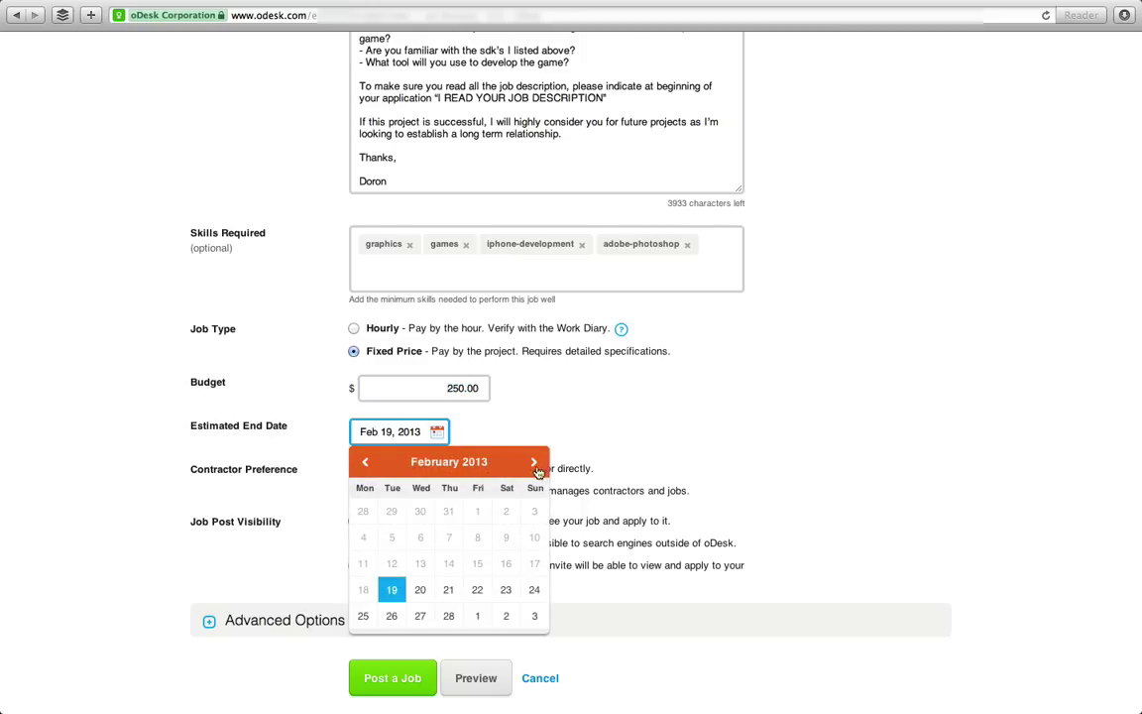
{"action": "left_click", "coordinate": [533, 462]}
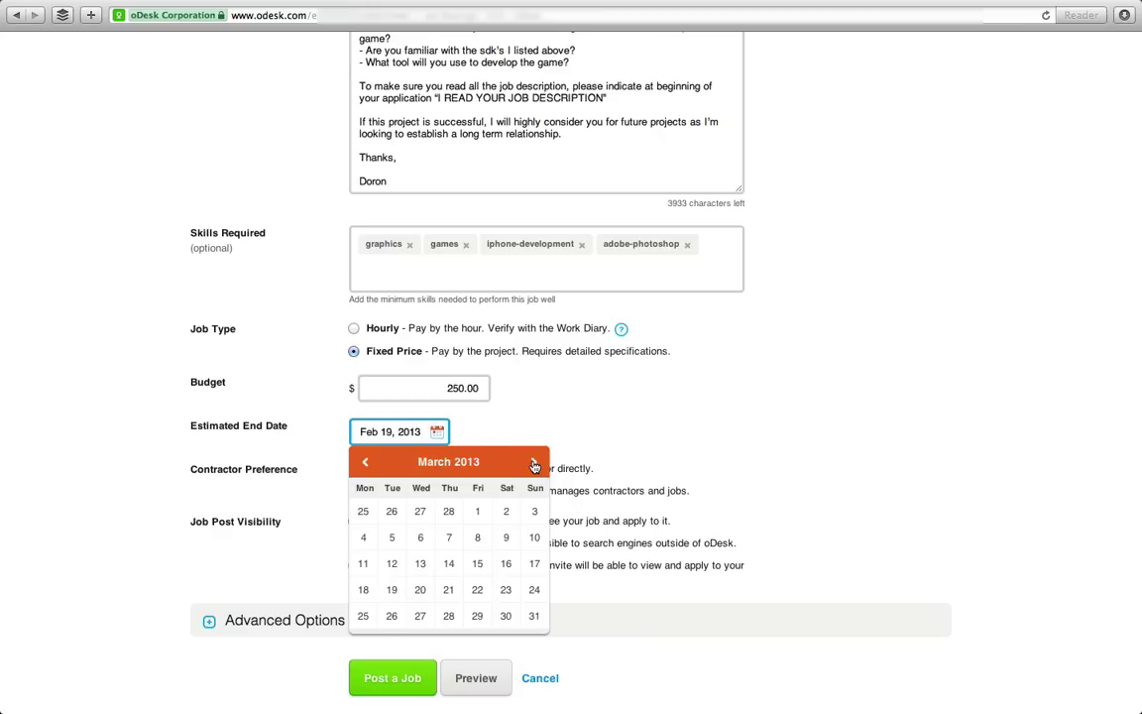
{"action": "left_click", "coordinate": [534, 461]}
{"action": "left_click", "coordinate": [532, 588]}
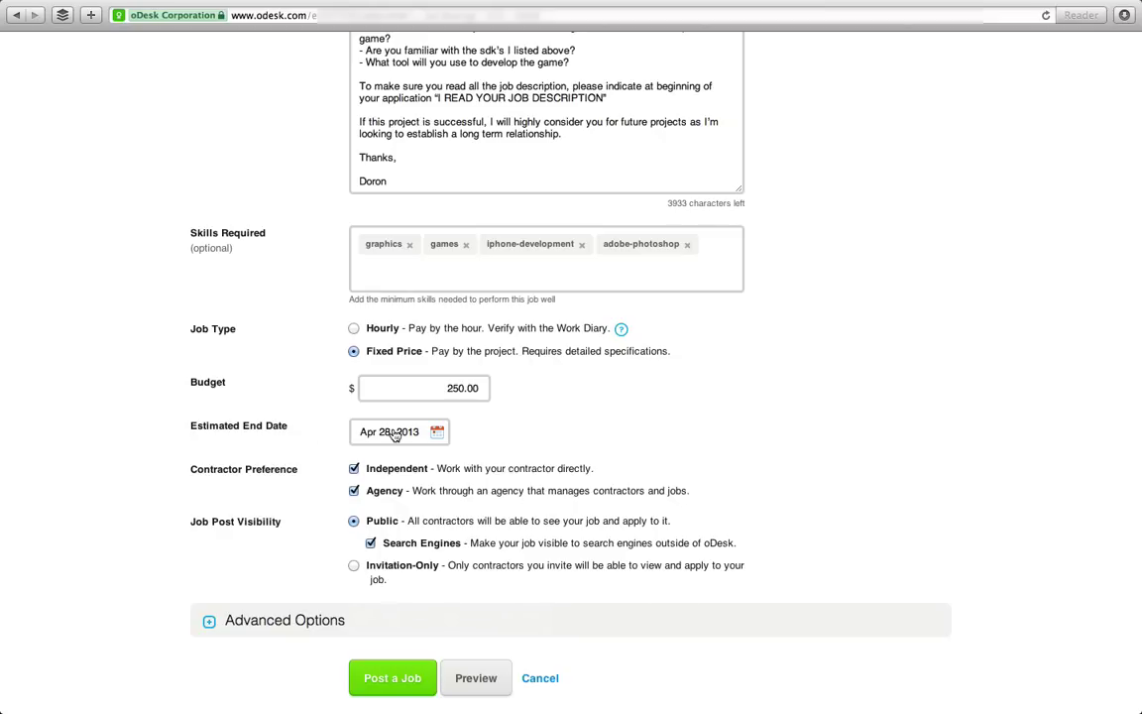
{"action": "left_click", "coordinate": [354, 468]}
{"action": "left_click", "coordinate": [355, 469]}
{"action": "left_click", "coordinate": [354, 469]}
{"action": "left_click", "coordinate": [354, 469]}
{"action": "left_click", "coordinate": [354, 469]}
{"action": "scroll", "coordinate": [224, 555], "scroll_direction": "down", "scroll_amount": 2}
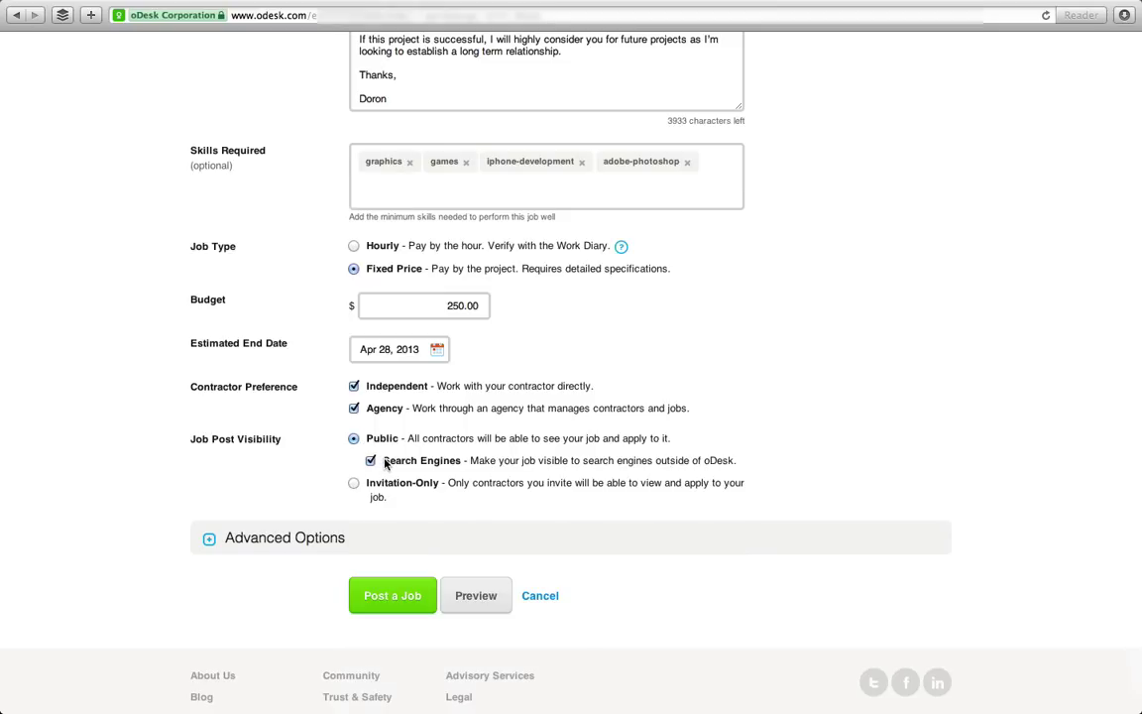
{"action": "left_click", "coordinate": [354, 482]}
{"action": "left_click", "coordinate": [354, 439]}
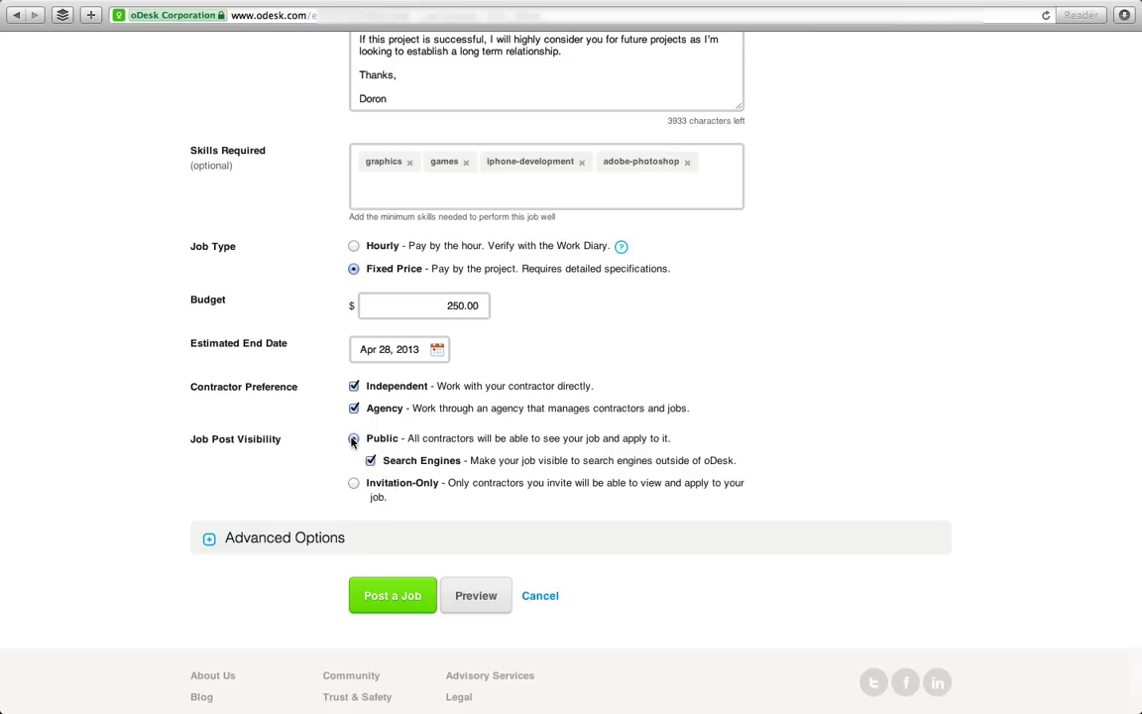
- Expand the job post's Advanced Options and go to the attachment setting
{"action": "left_click", "coordinate": [209, 538]}
{"action": "scroll", "coordinate": [288, 504], "scroll_direction": "down", "scroll_amount": 3}
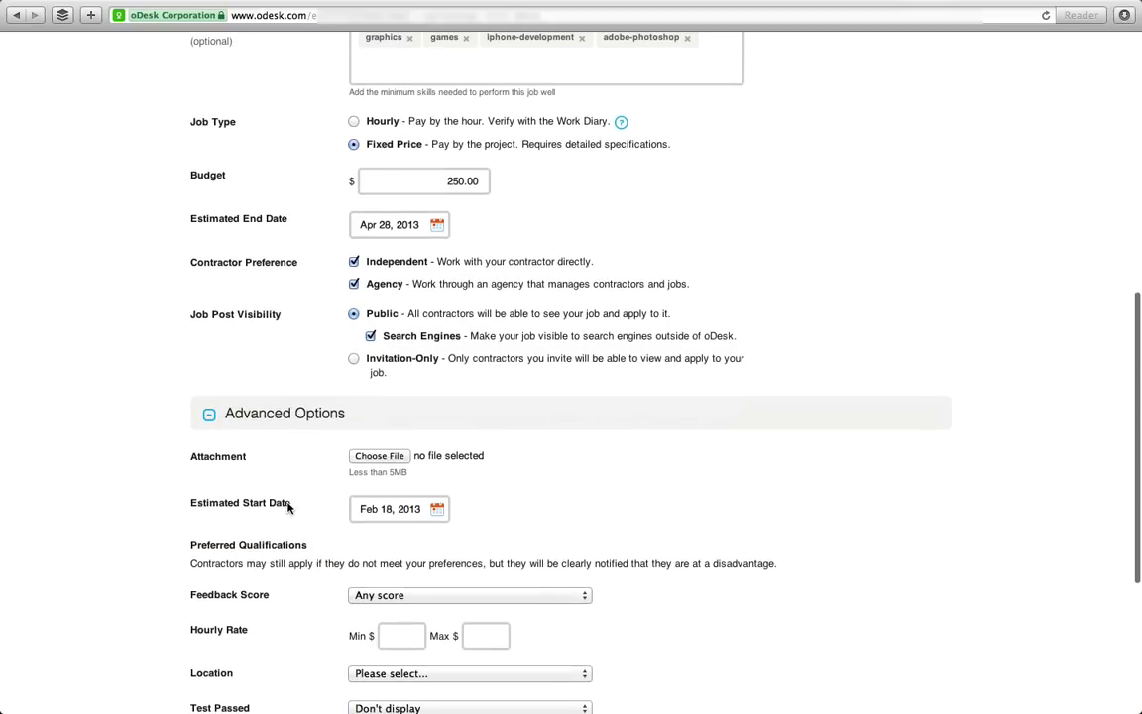
{"action": "left_click", "coordinate": [384, 457]}
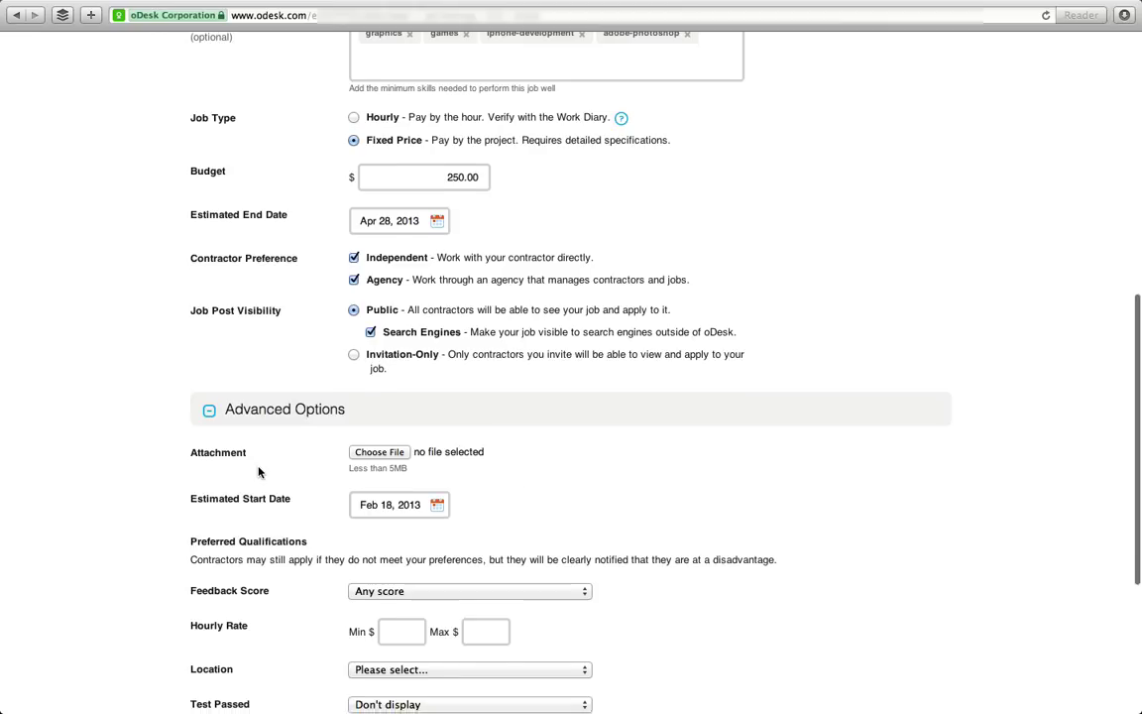
- Set the estimated start date to Mar 1, 2013
{"action": "scroll", "coordinate": [258, 473], "scroll_direction": "down", "scroll_amount": 1}
{"action": "left_click", "coordinate": [438, 482]}
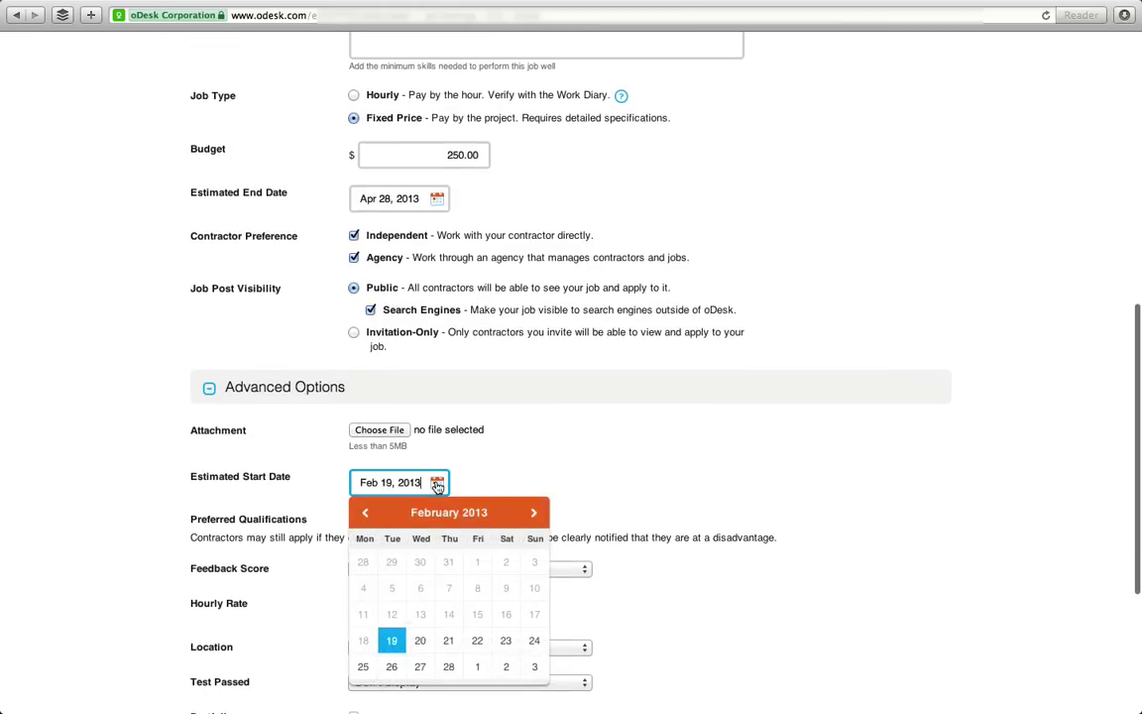
{"action": "left_click", "coordinate": [477, 666]}
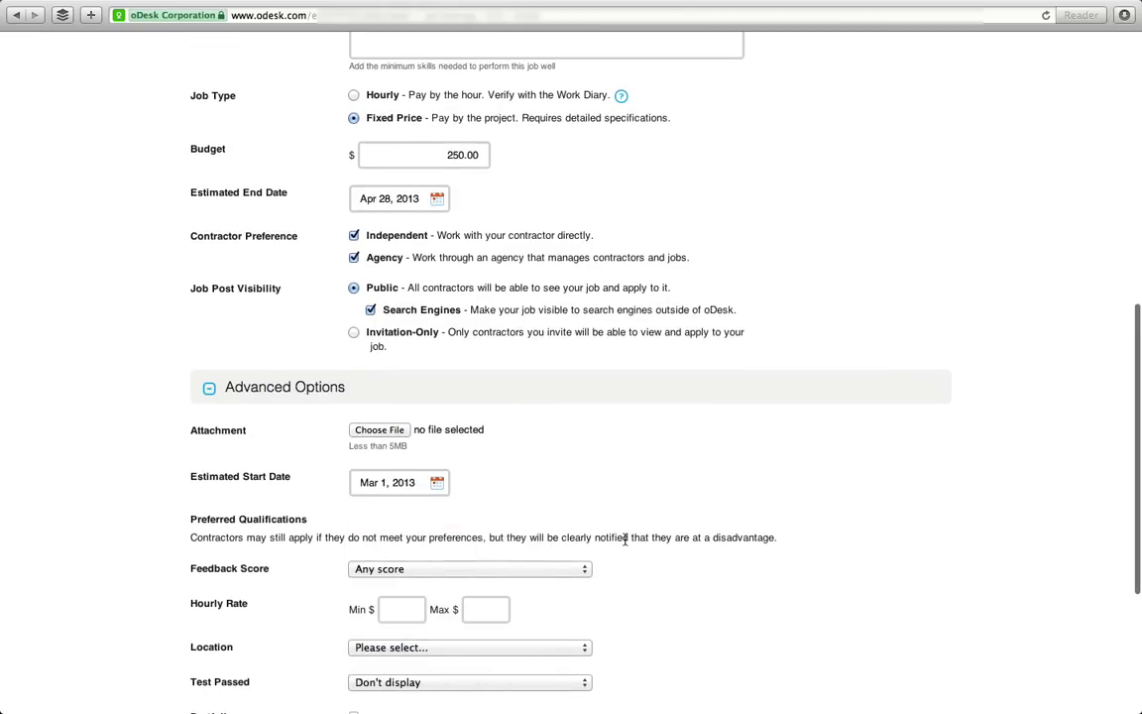
- Set the preferred feedback score to At least 4.5
{"action": "scroll", "coordinate": [626, 544], "scroll_direction": "down", "scroll_amount": 3}
{"action": "left_click", "coordinate": [585, 473]}
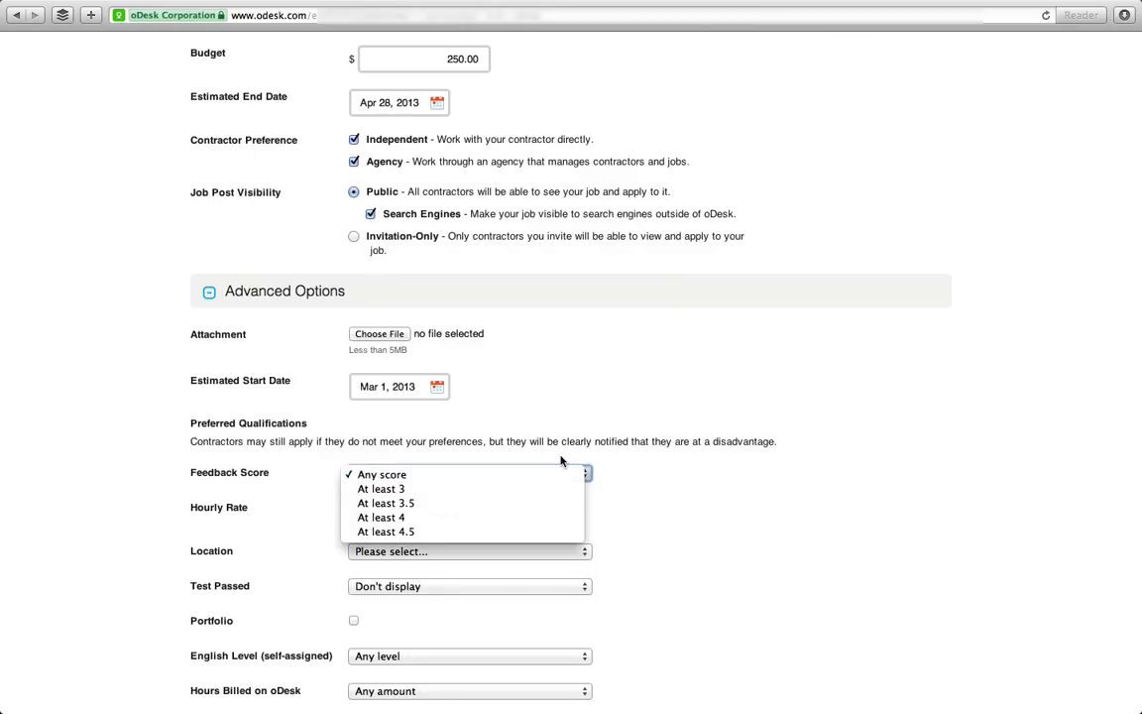
{"action": "left_click", "coordinate": [607, 418]}
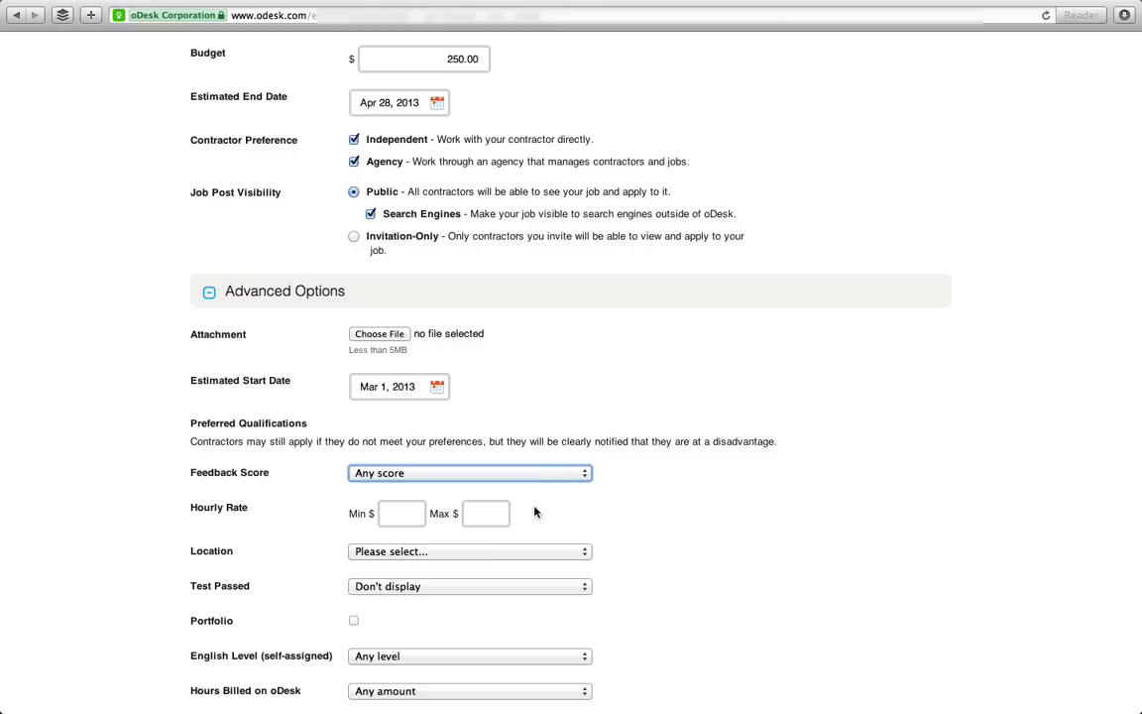
{"action": "left_click", "coordinate": [575, 478]}
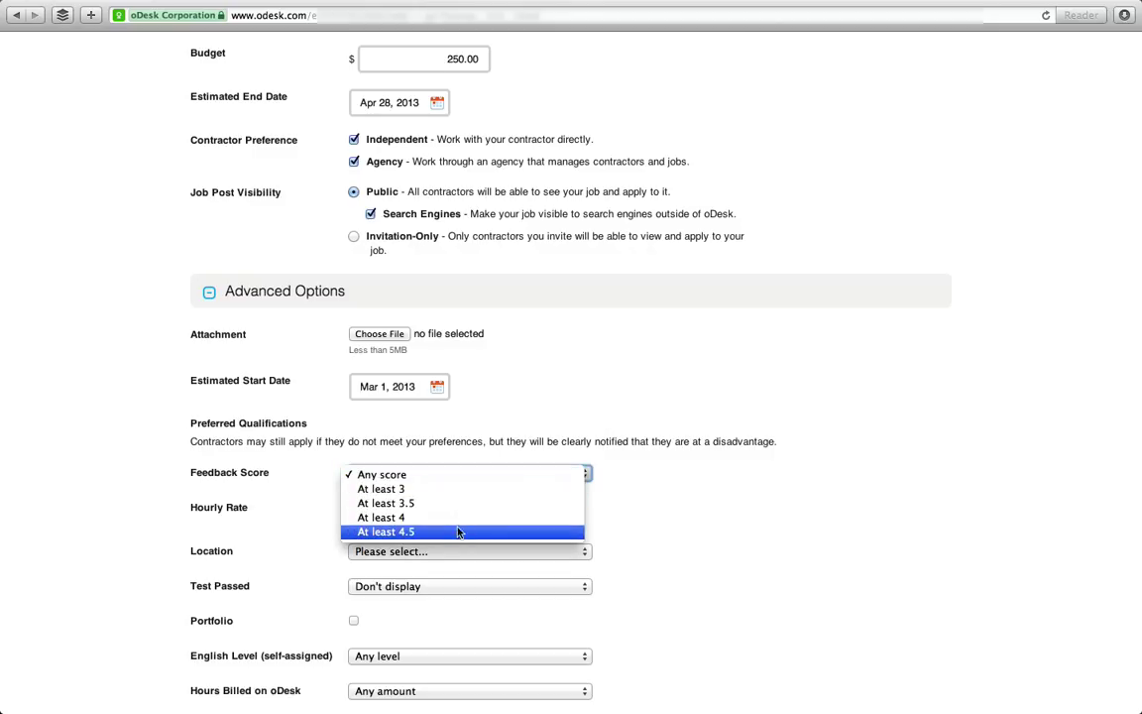
{"action": "left_click", "coordinate": [404, 533]}
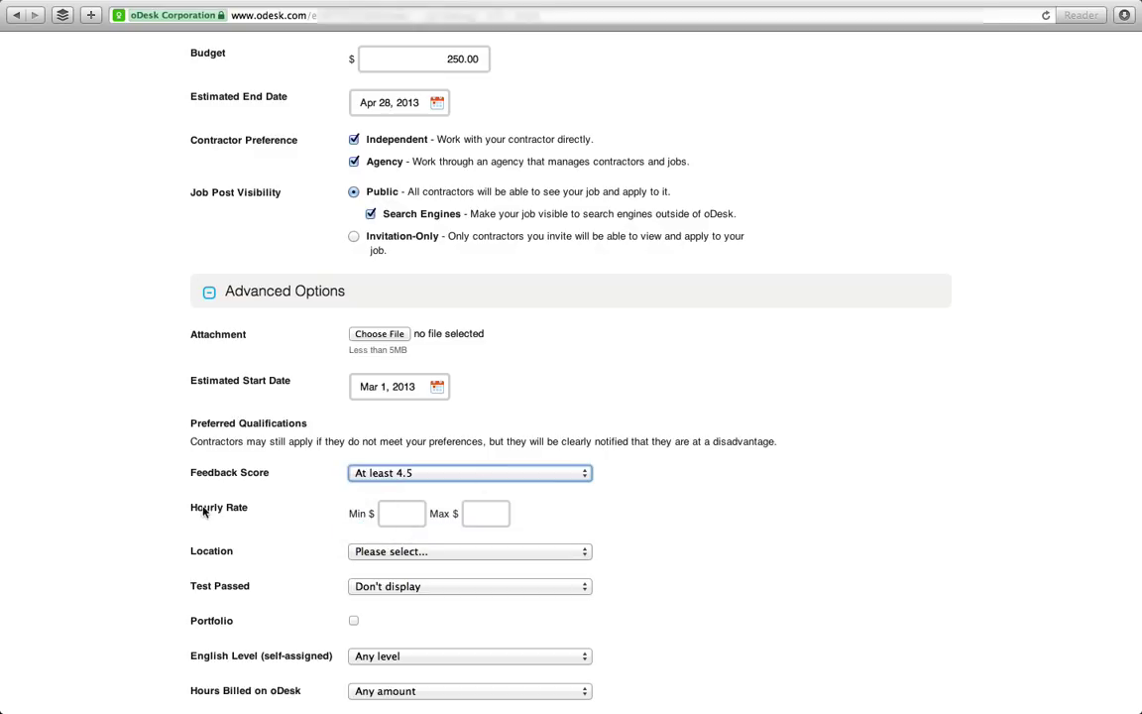
- Set the preferred hourly rate to a minimum of $15 and a maximum of $45
{"action": "scroll", "coordinate": [198, 521], "scroll_direction": "down", "scroll_amount": 3}
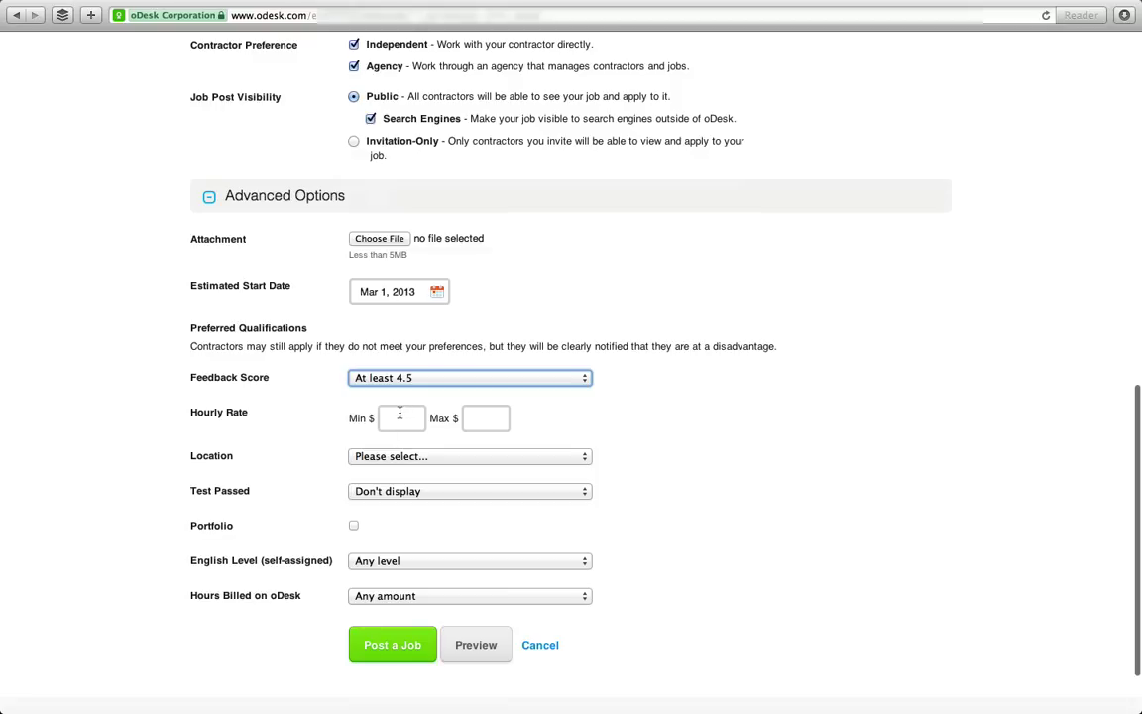
{"action": "scroll", "coordinate": [567, 239], "scroll_direction": "up", "scroll_amount": 8}
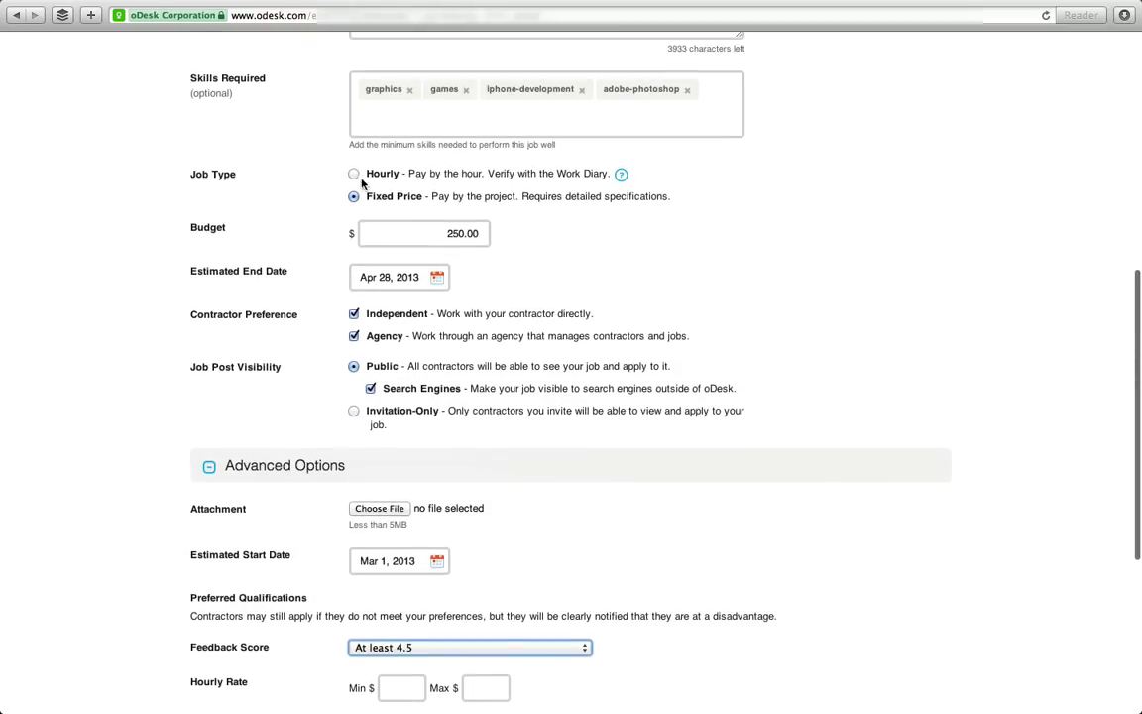
{"action": "scroll", "coordinate": [400, 234], "scroll_direction": "down", "scroll_amount": 7}
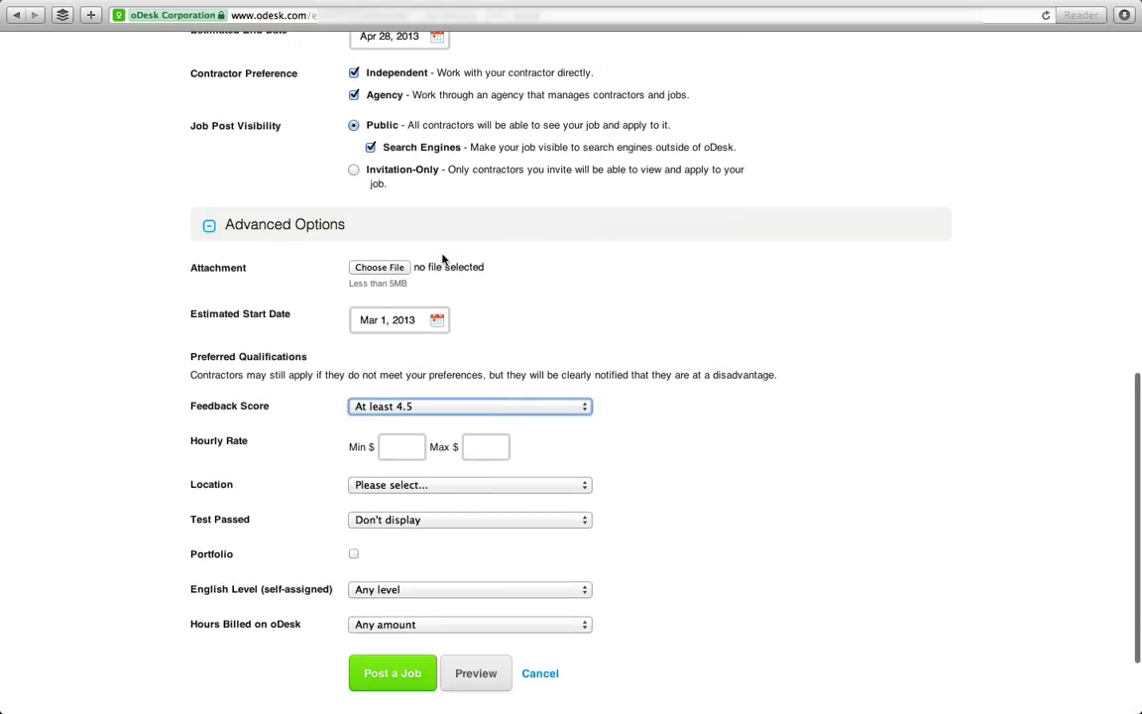
{"action": "left_click", "coordinate": [397, 447]}
{"action": "type", "text": "15"}
{"action": "key", "text": "Tab"}
{"action": "type", "text": "45"}
{"action": "key", "text": "Tab"}
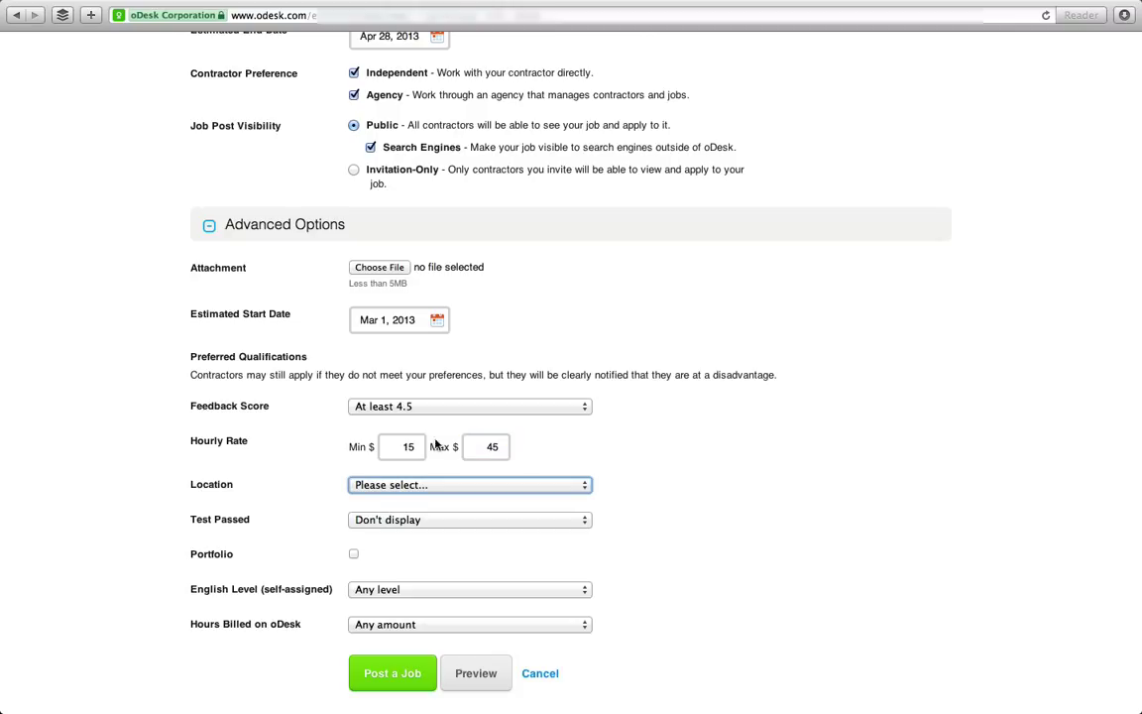
- Check the preferred location options without choosing one, and set the passed-test qualification to 3ds Max 9 Test
{"action": "scroll", "coordinate": [633, 459], "scroll_direction": "down", "scroll_amount": 3}
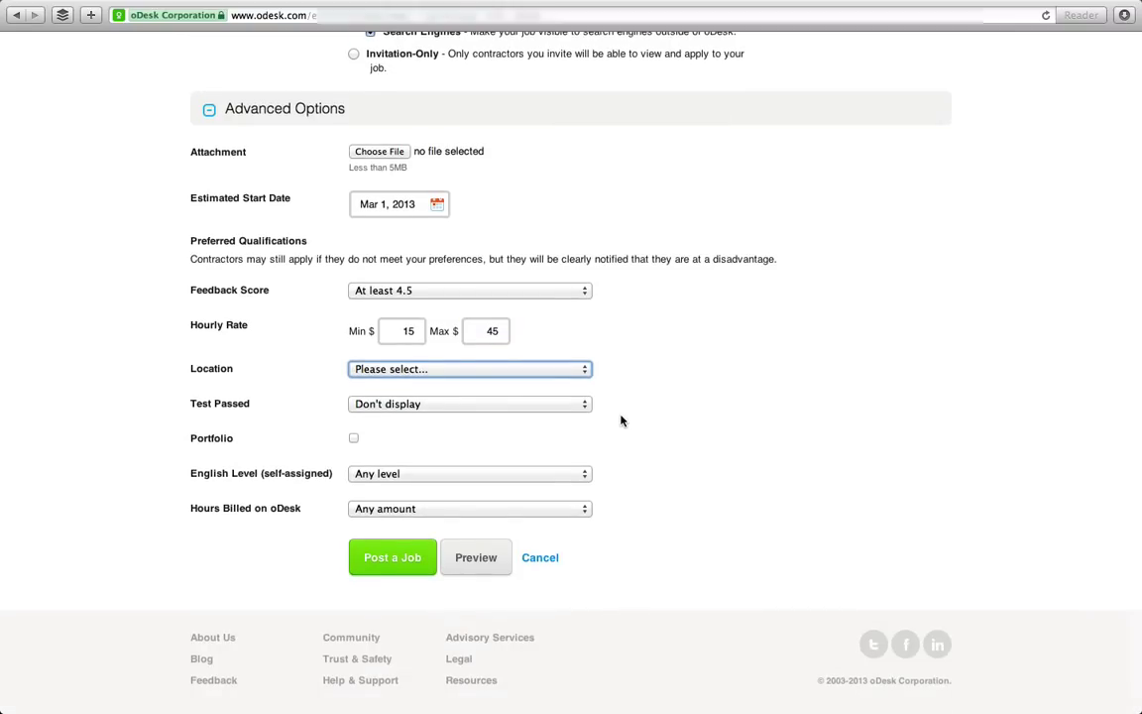
{"action": "scroll", "coordinate": [621, 421], "scroll_direction": "up", "scroll_amount": 1}
{"action": "scroll", "coordinate": [620, 421], "scroll_direction": "down", "scroll_amount": 1}
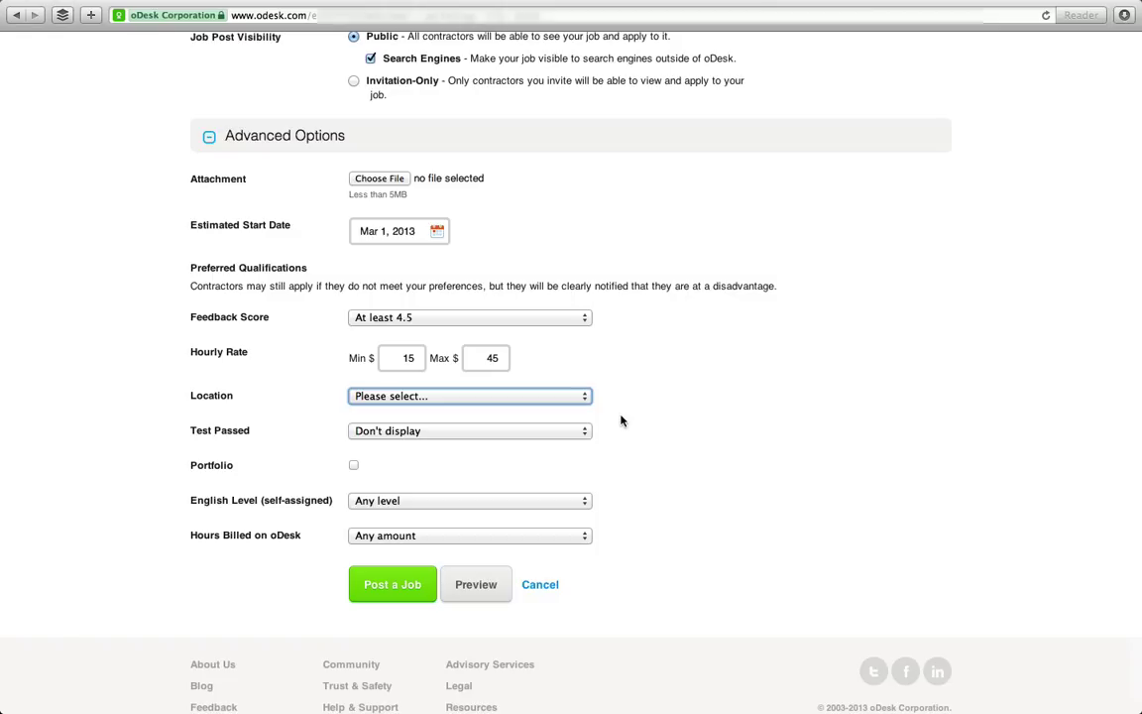
{"action": "left_click", "coordinate": [560, 397]}
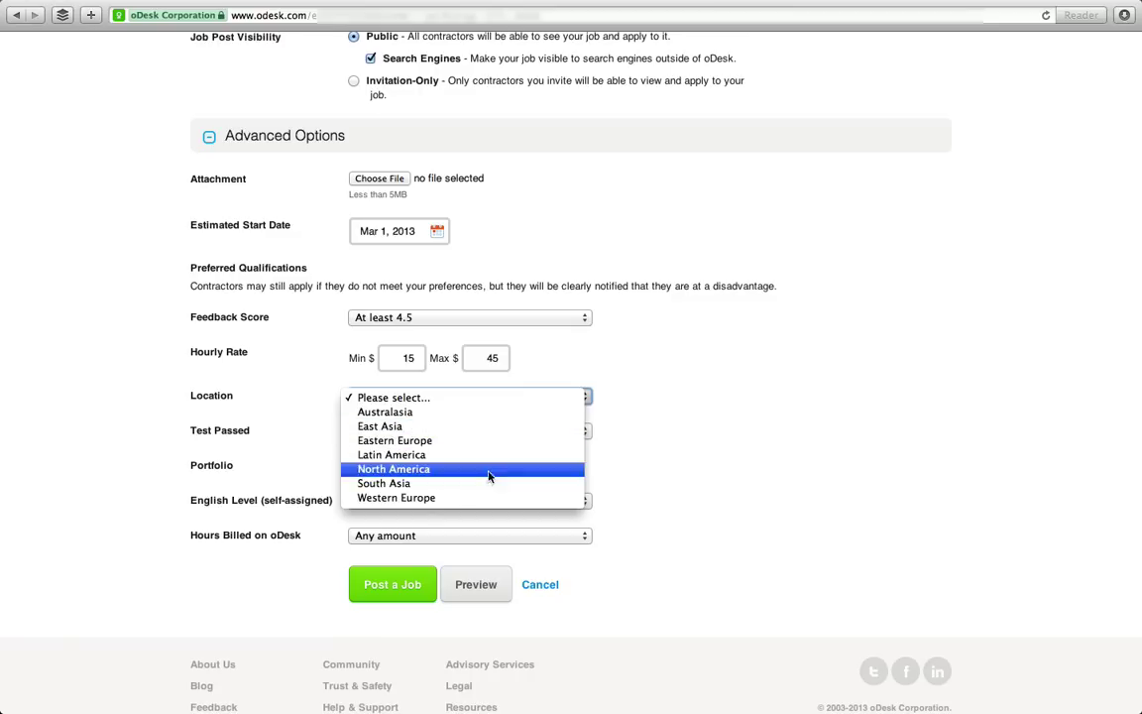
{"action": "left_click", "coordinate": [737, 447]}
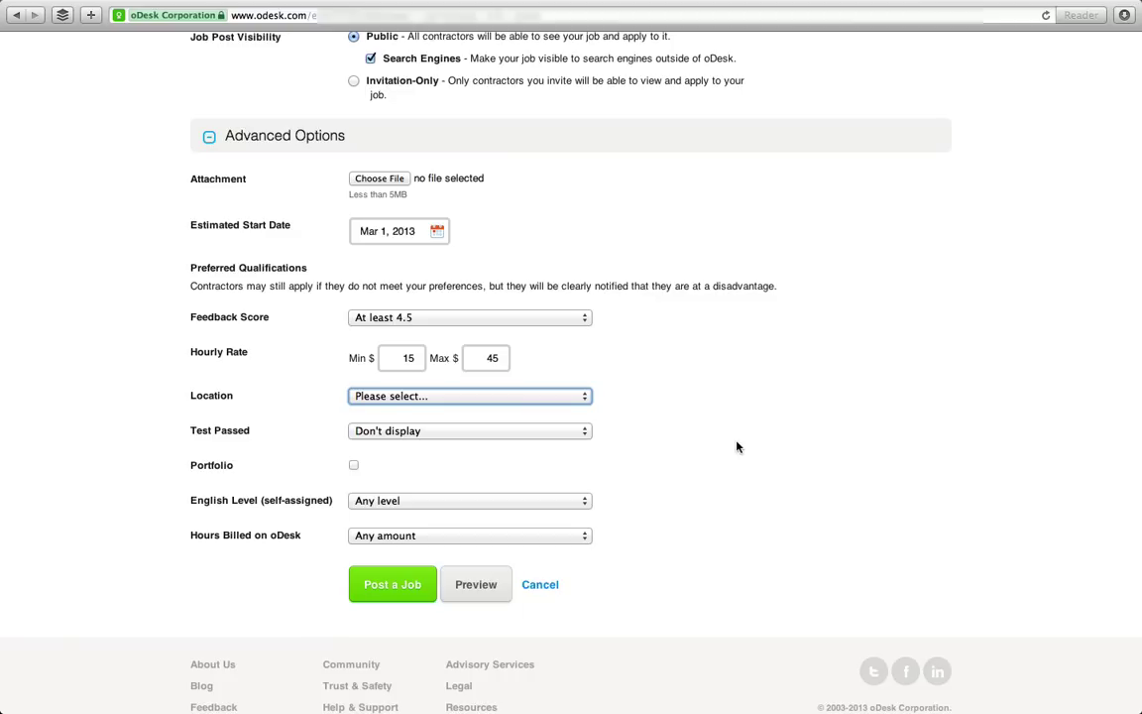
{"action": "left_click", "coordinate": [583, 434]}
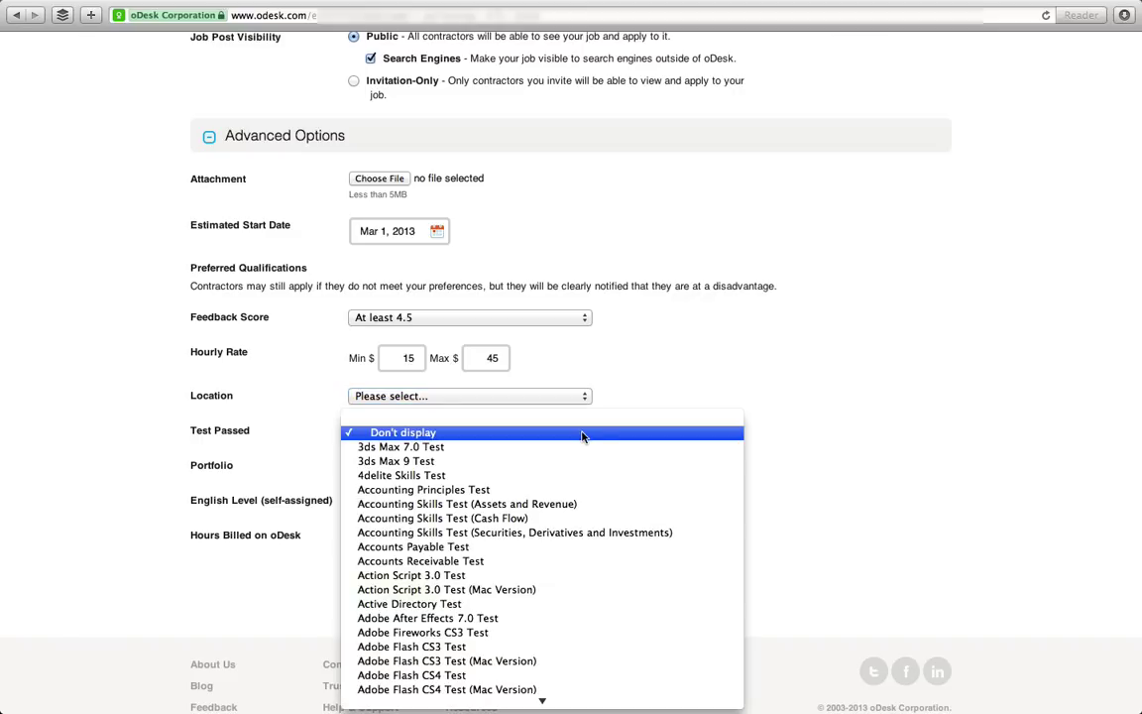
{"action": "left_click", "coordinate": [494, 464]}
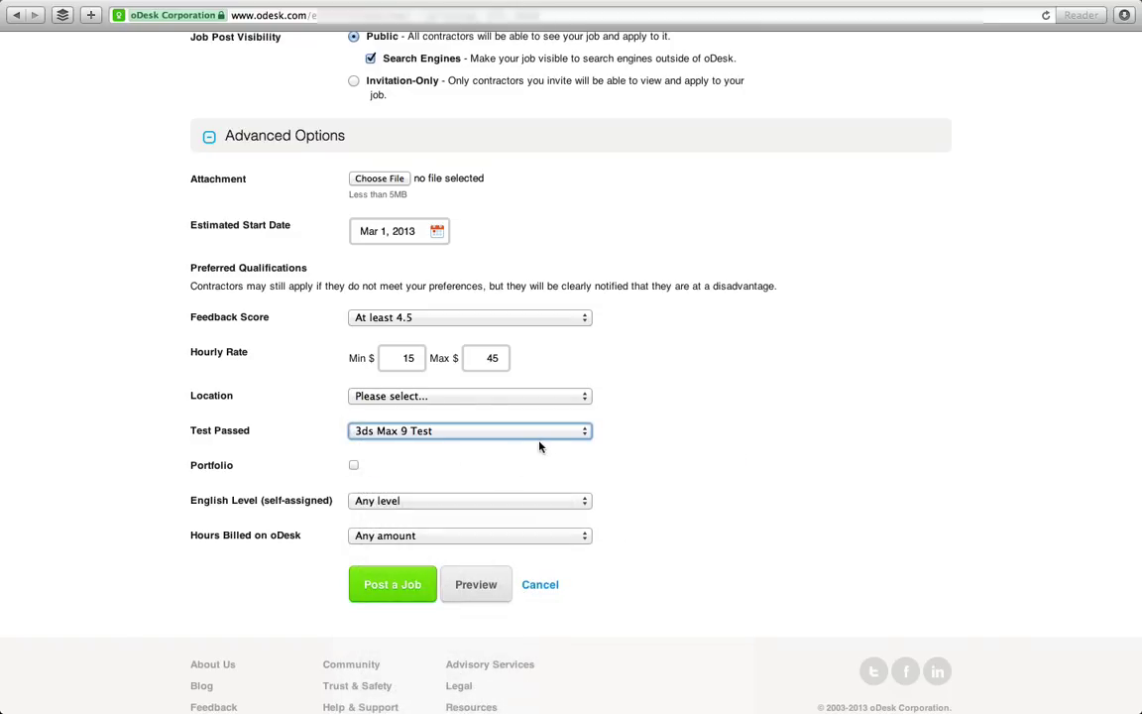
- Look through the available skill tests for the passed-test qualification, keeping the existing choice
{"action": "left_click", "coordinate": [396, 430]}
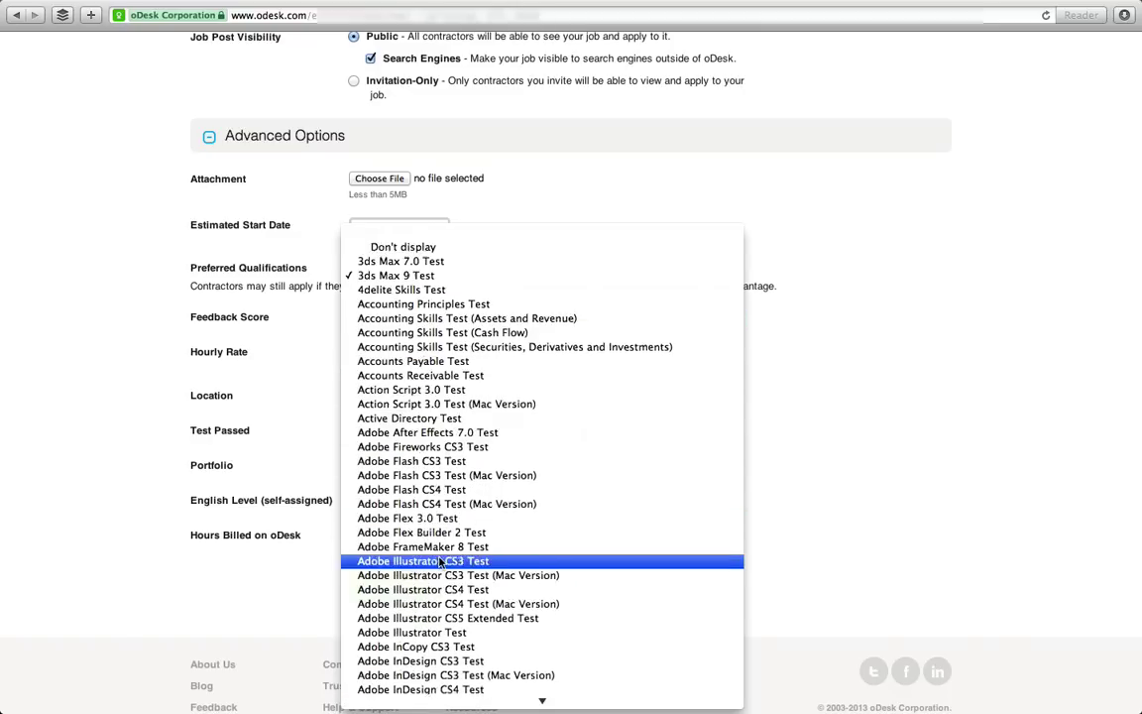
{"action": "scroll", "coordinate": [441, 563], "scroll_direction": "down", "scroll_amount": 2}
{"action": "scroll", "coordinate": [441, 562], "scroll_direction": "down", "scroll_amount": 10}
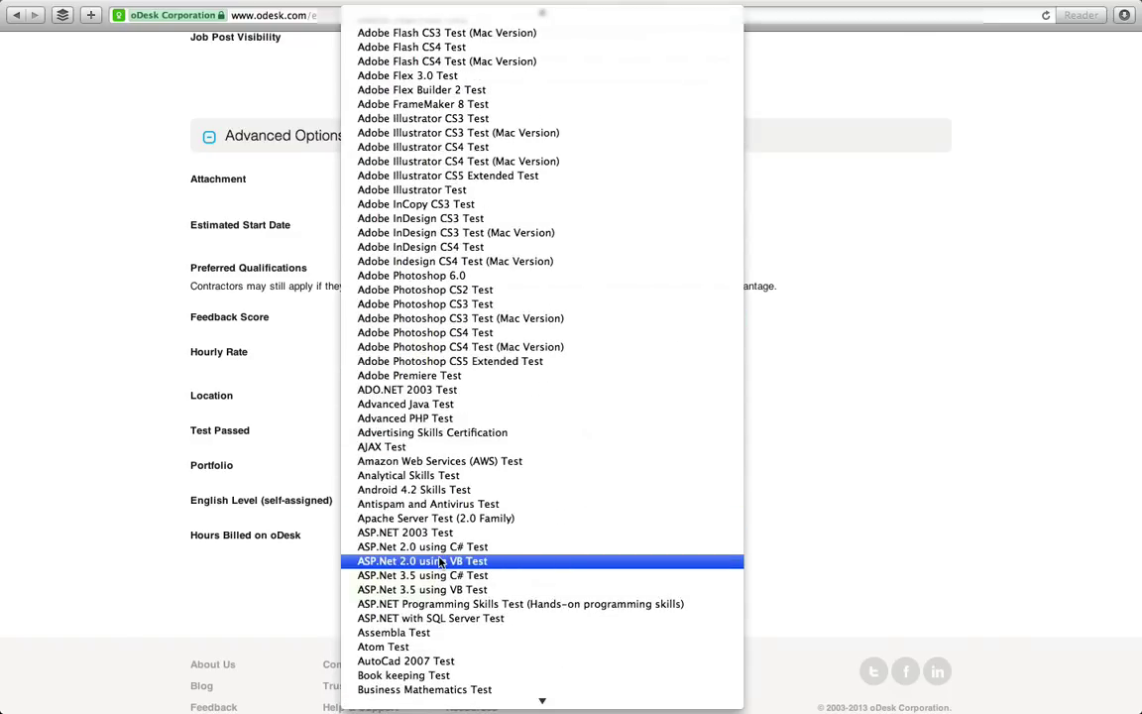
{"action": "scroll", "coordinate": [441, 562], "scroll_direction": "down", "scroll_amount": 7}
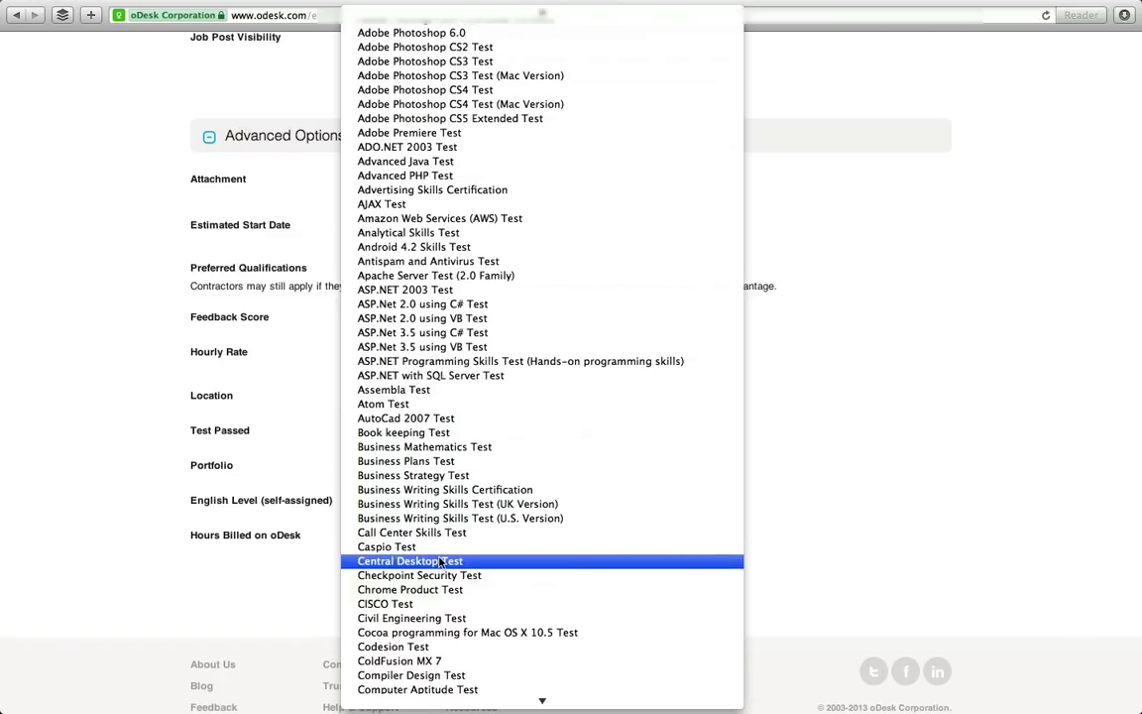
{"action": "scroll", "coordinate": [441, 562], "scroll_direction": "down", "scroll_amount": 4}
{"action": "scroll", "coordinate": [441, 562], "scroll_direction": "up", "scroll_amount": 17}
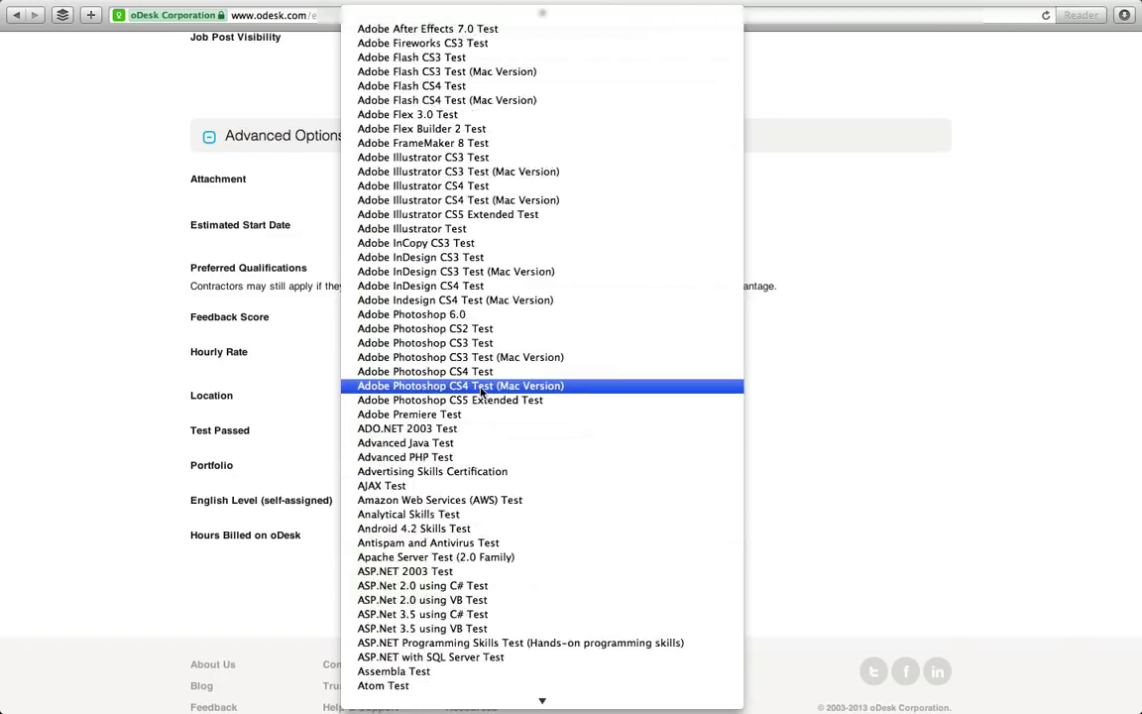
{"action": "left_click", "coordinate": [865, 398]}
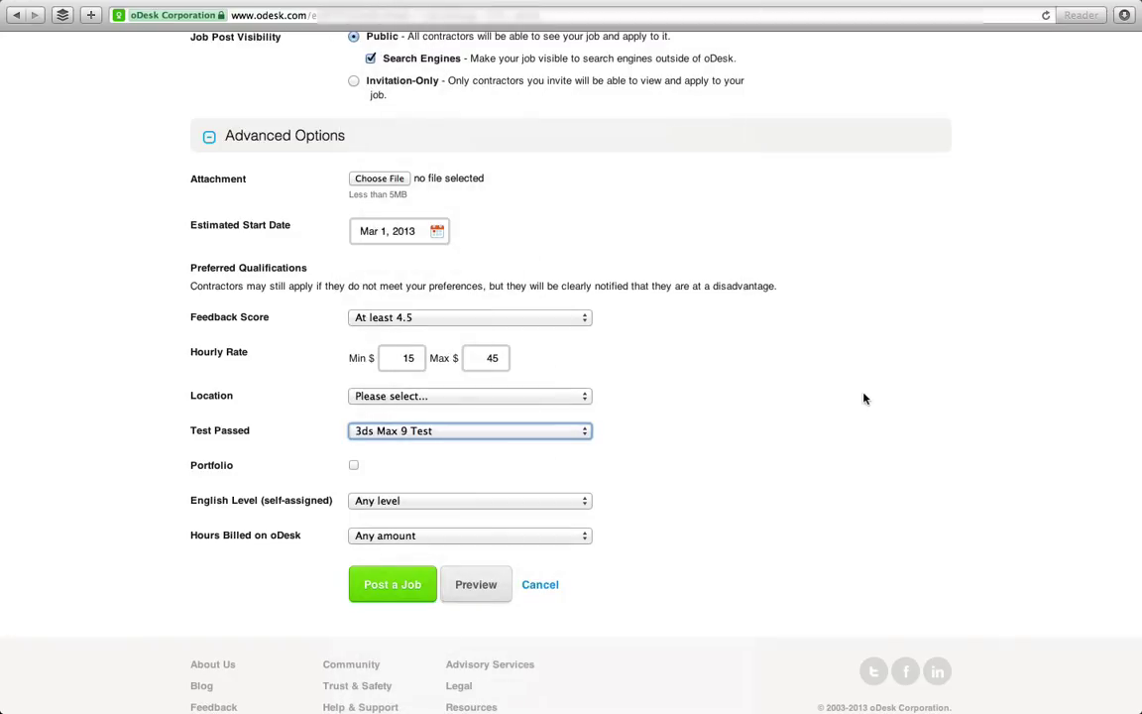
{"action": "left_click", "coordinate": [543, 434]}
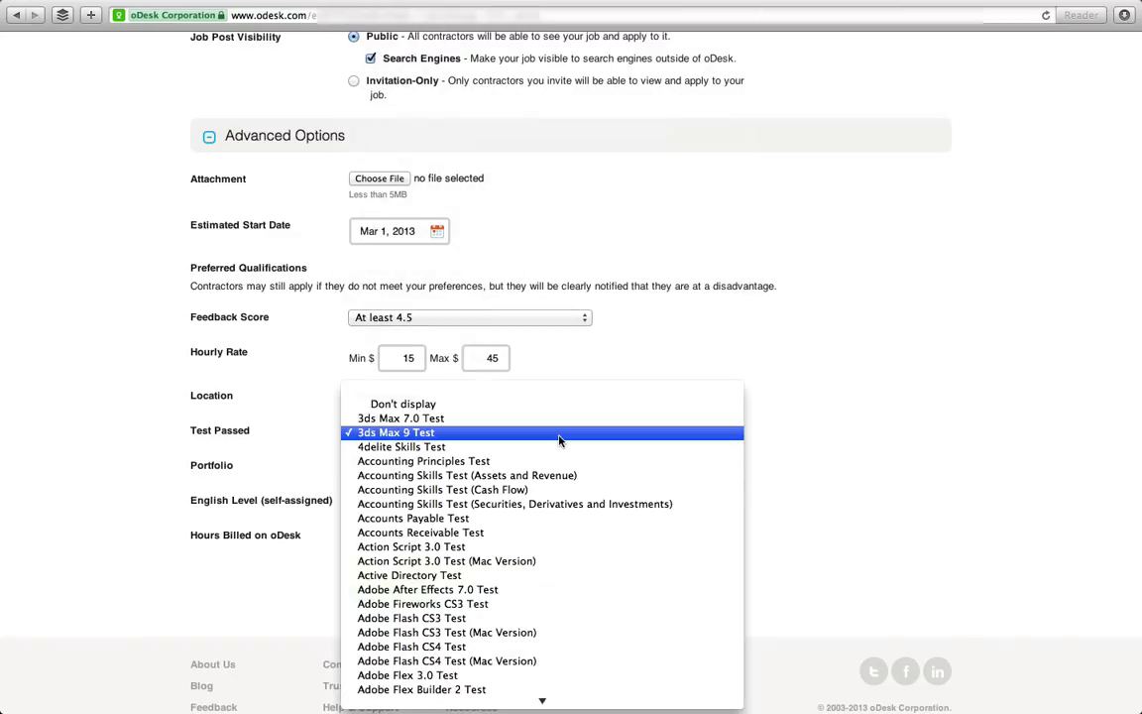
{"action": "scroll", "coordinate": [507, 495], "scroll_direction": "down", "scroll_amount": 5}
{"action": "scroll", "coordinate": [508, 536], "scroll_direction": "down", "scroll_amount": 20}
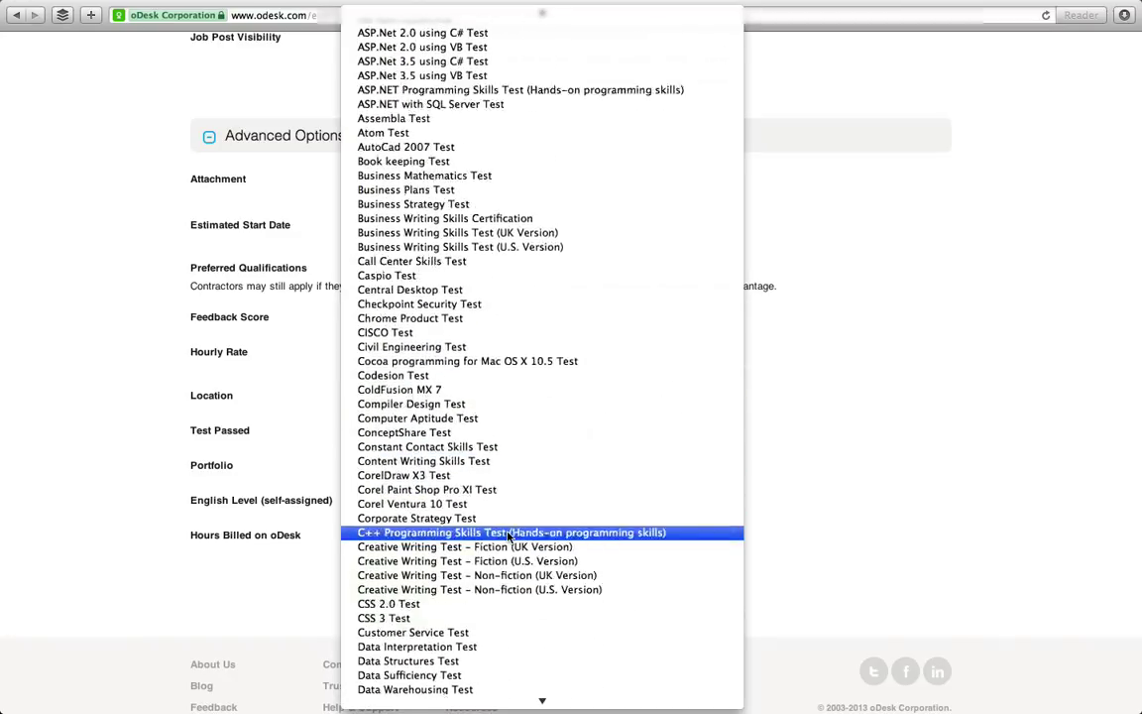
{"action": "left_click", "coordinate": [968, 538]}
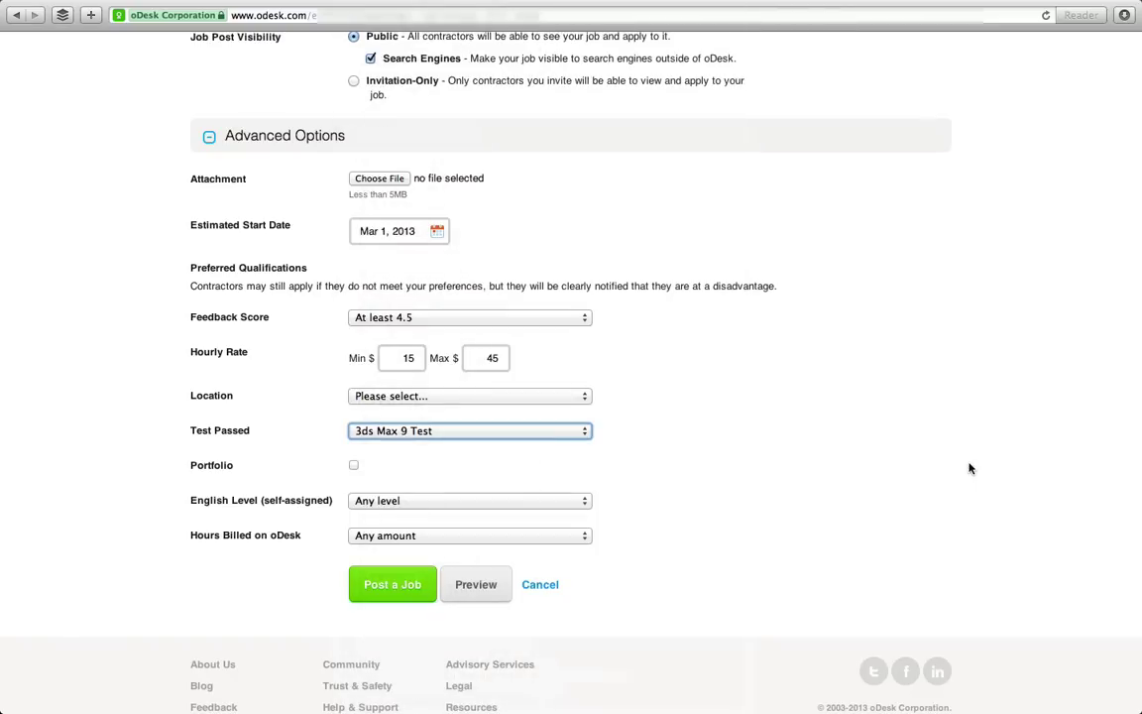
- Require a portfolio and set the self-assigned English level to 5 out of 5
{"action": "left_click", "coordinate": [354, 465]}
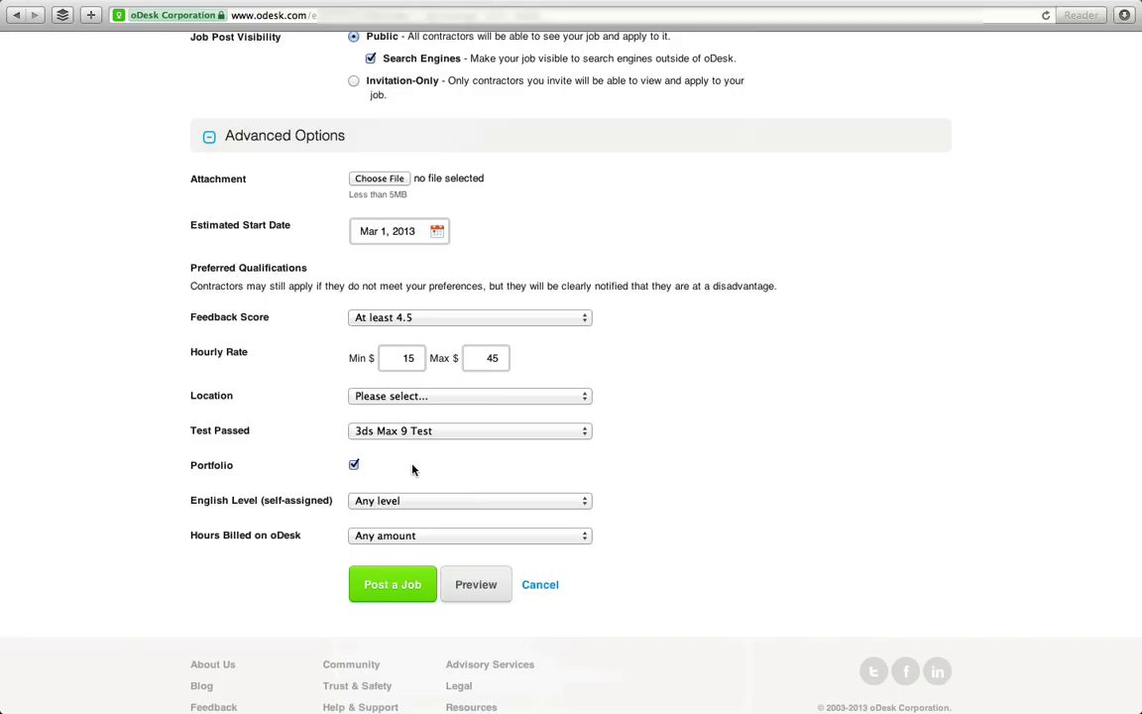
{"action": "left_click", "coordinate": [567, 499]}
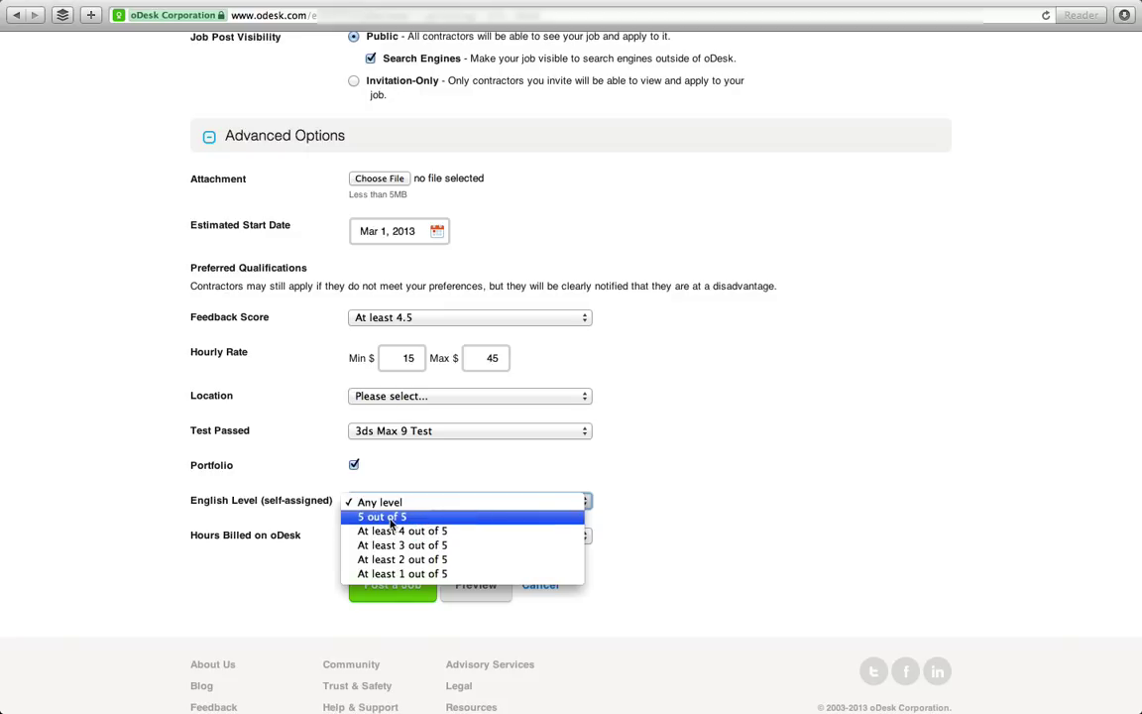
{"action": "left_click", "coordinate": [422, 519]}
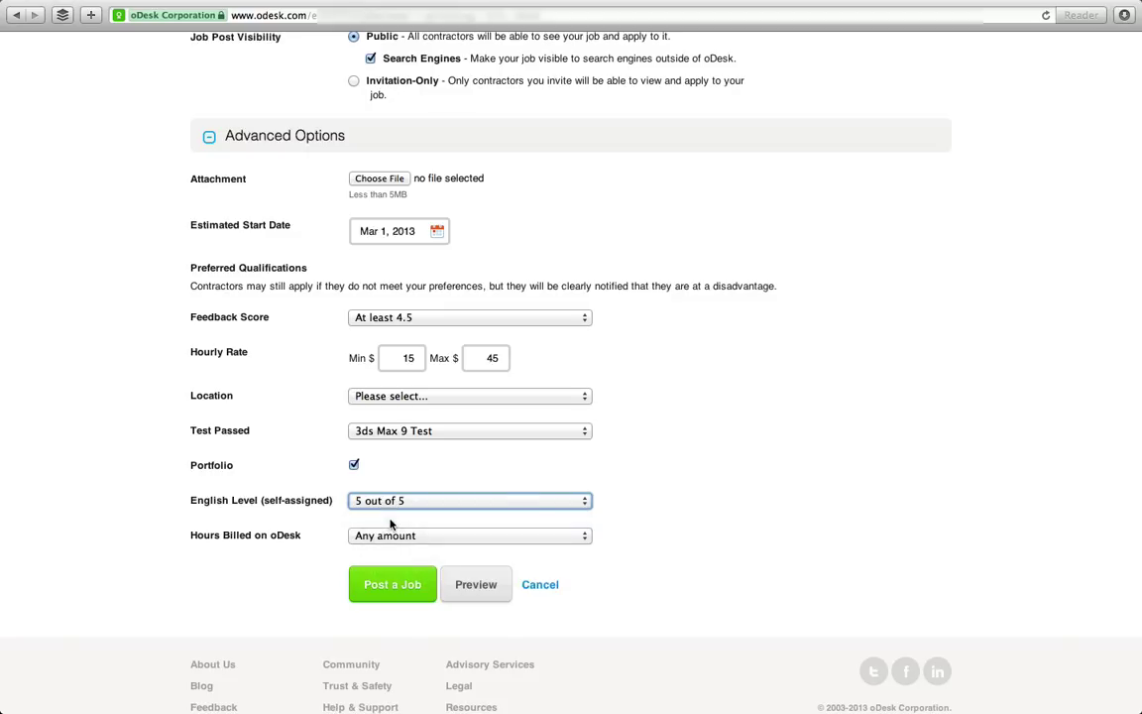
{"action": "left_click", "coordinate": [556, 504]}
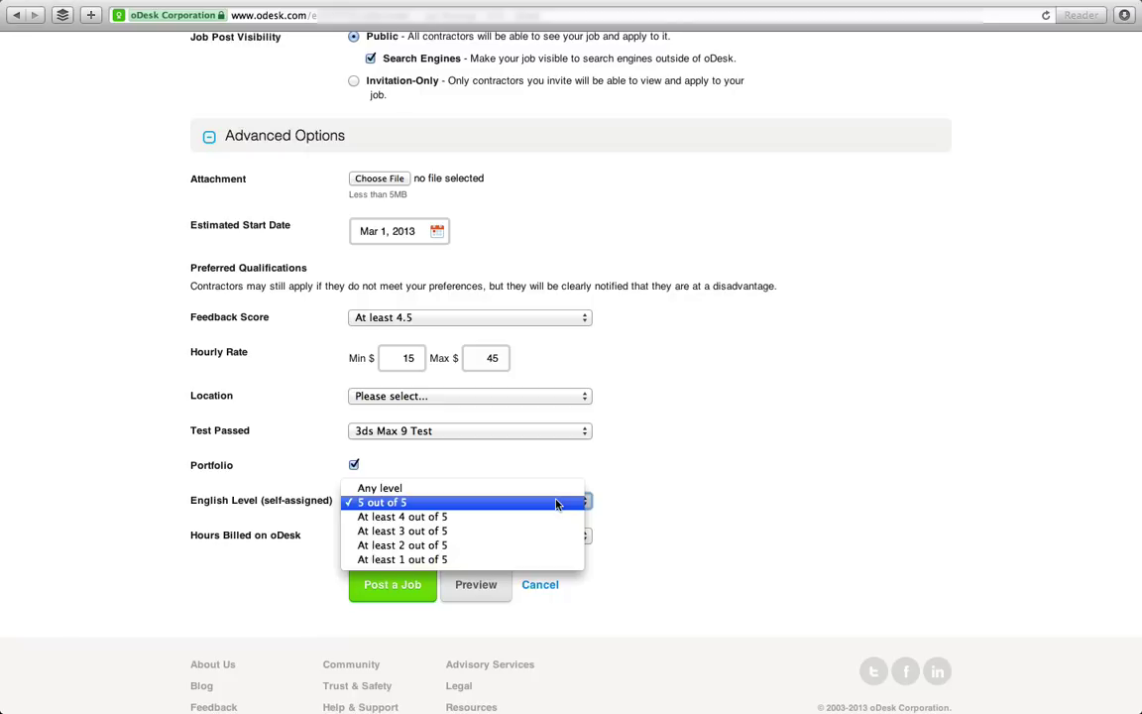
{"action": "left_click", "coordinate": [655, 470]}
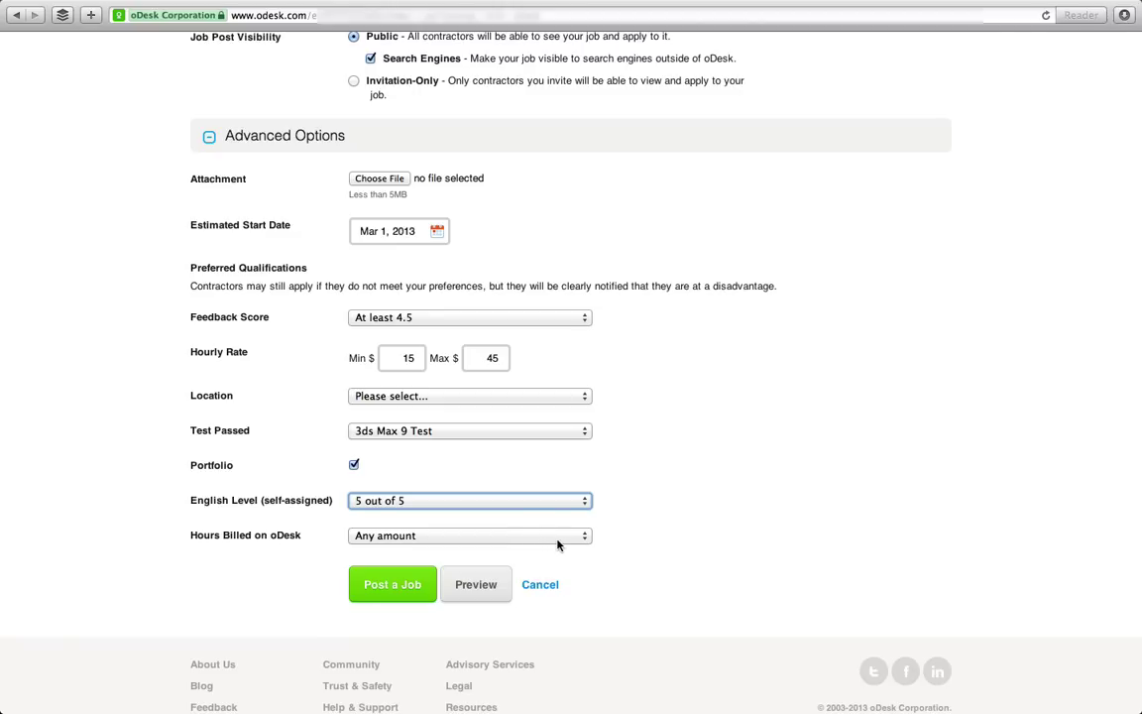
- Set the preferred hours billed on oDesk to At least 100 hours
{"action": "left_click", "coordinate": [572, 537]}
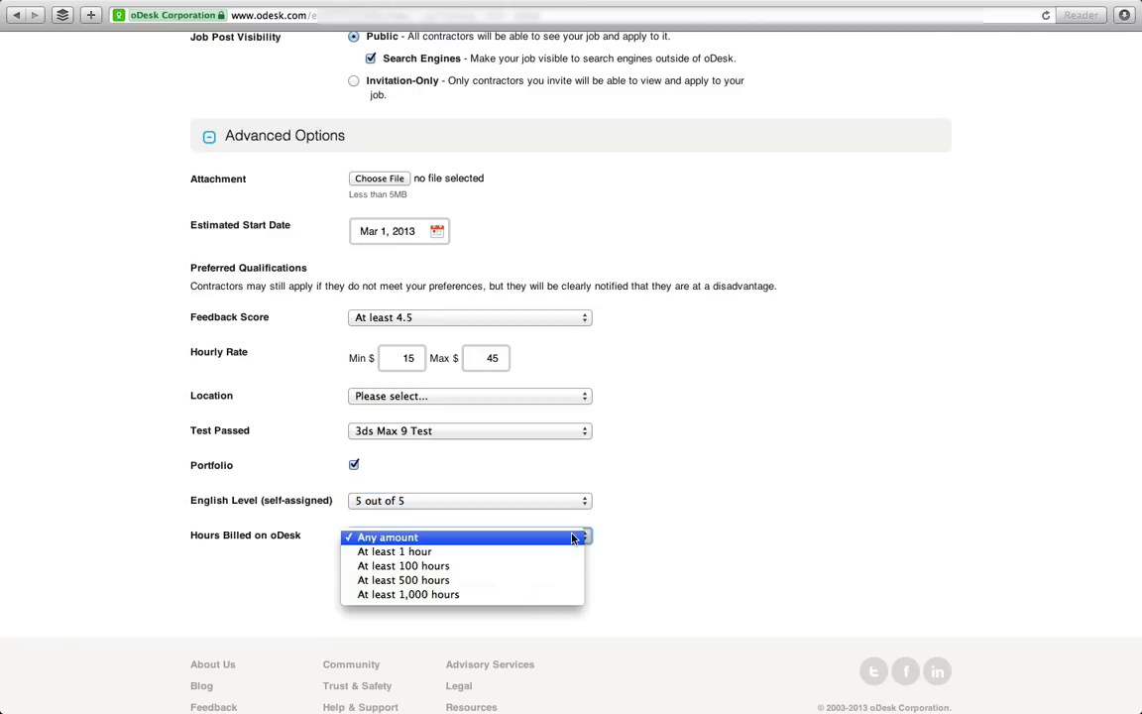
{"action": "left_click", "coordinate": [420, 566]}
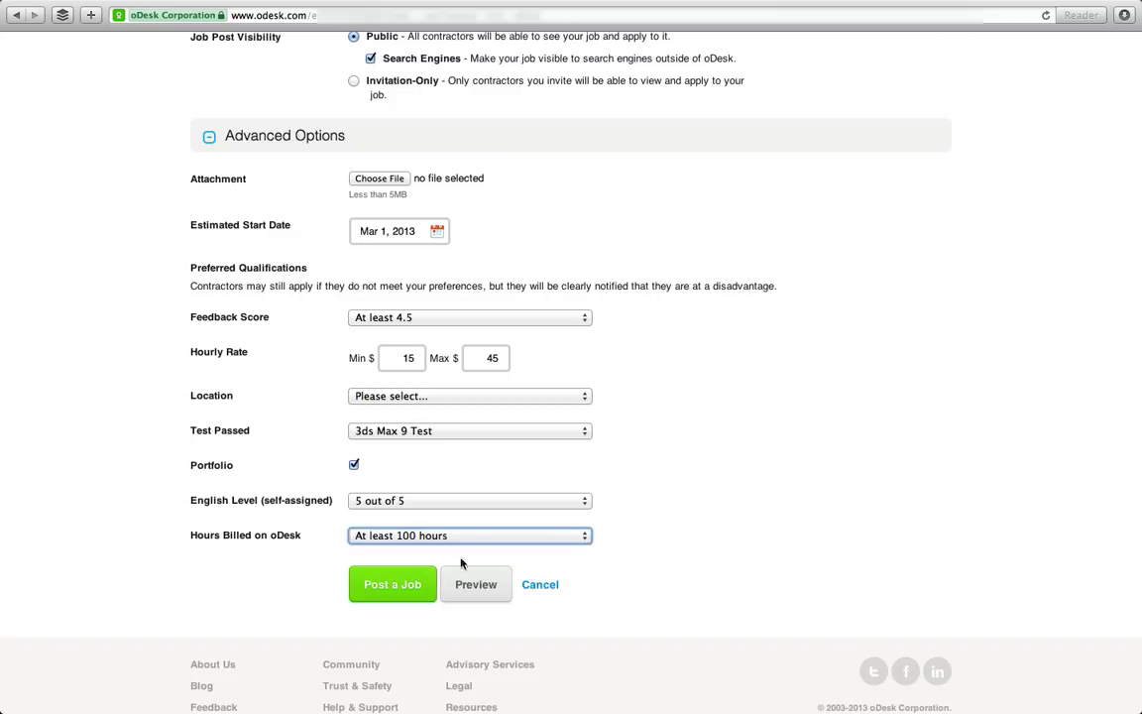
{"action": "left_click", "coordinate": [547, 536]}
{"action": "left_click", "coordinate": [657, 539]}
{"action": "left_click", "coordinate": [577, 540]}
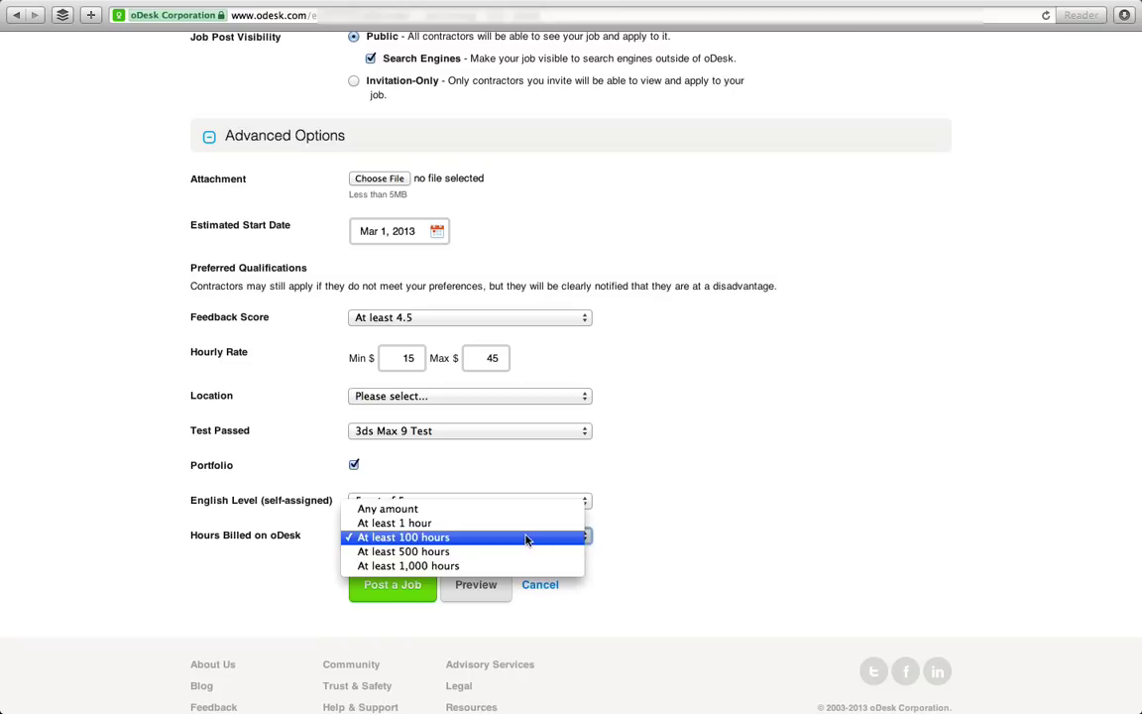
{"action": "left_click", "coordinate": [527, 538]}
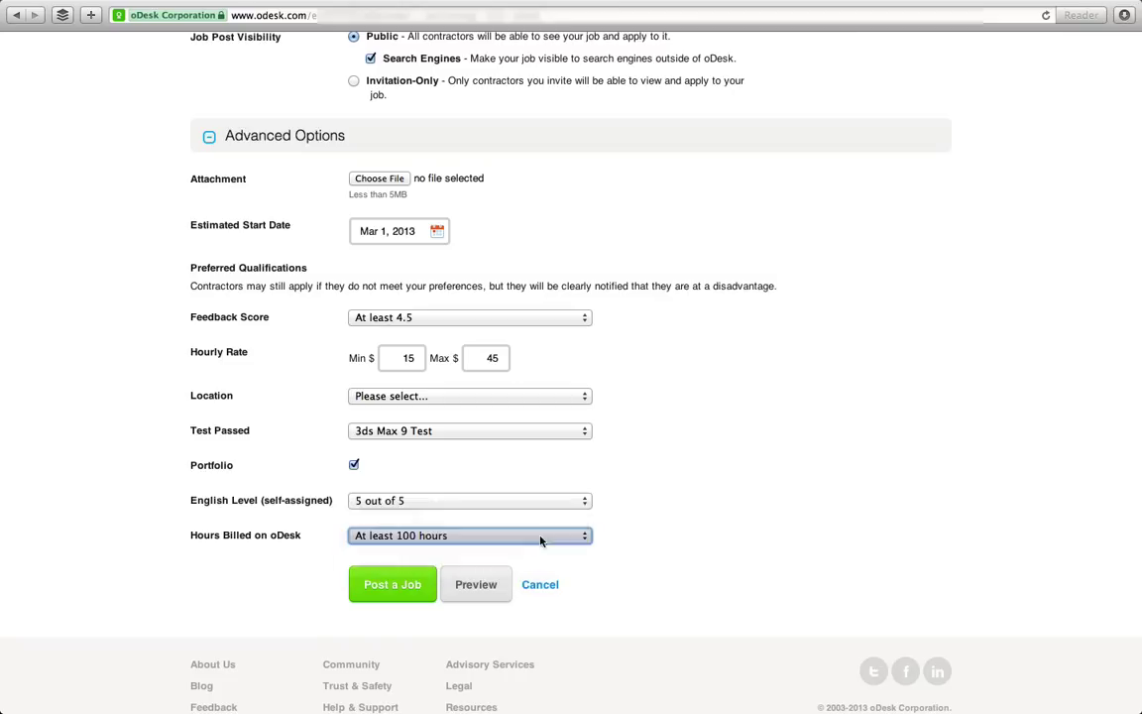
- Publish the completed job posting for the developer and graphic designer
{"action": "left_click", "coordinate": [405, 591]}
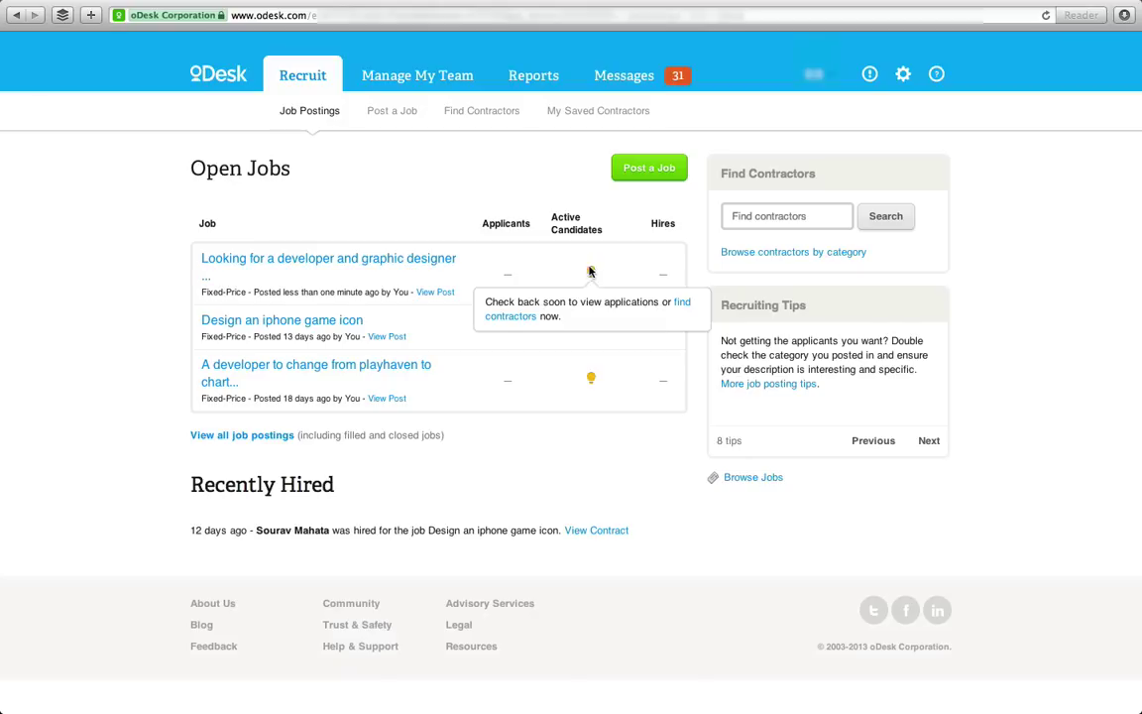
{"action": "mouse_move", "coordinate": [589, 272]}
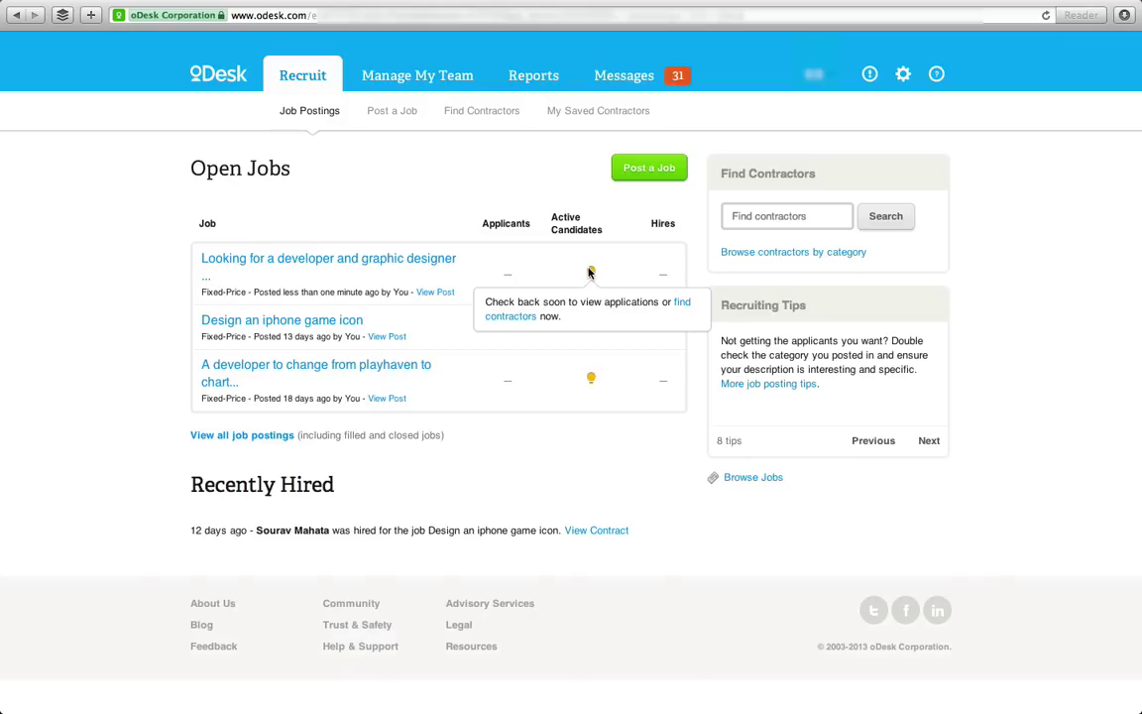